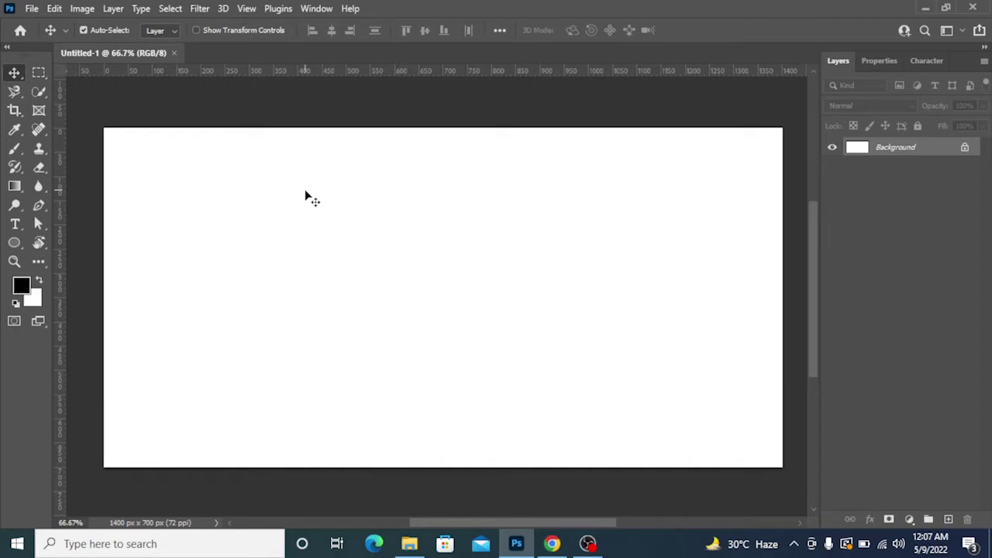
- Draw a 363 × 363 px white-filled circle on the left and set its stroke to No Color
left_click(11, 243)
mouse_move(204, 196)
left_mouse_down()
mouse_move(336, 239)
mouse_move(432, 351)
mouse_move(470, 283)
mouse_move(405, 380)
mouse_move(326, 266)
mouse_move(408, 406)
mouse_move(408, 261)
mouse_move(442, 354)
mouse_move(414, 343)
mouse_move(488, 373)
left_mouse_up()
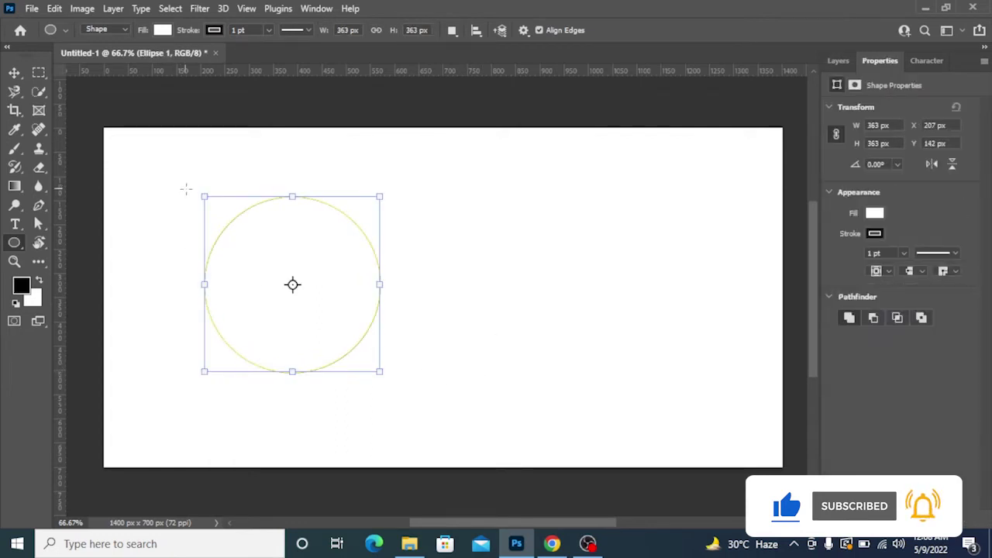
left_click(14, 72)
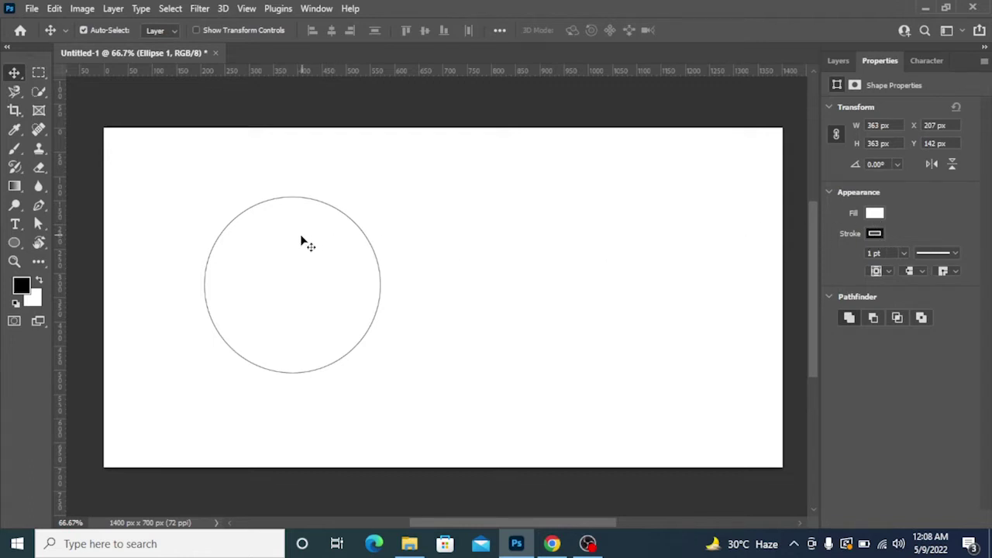
left_click(874, 233)
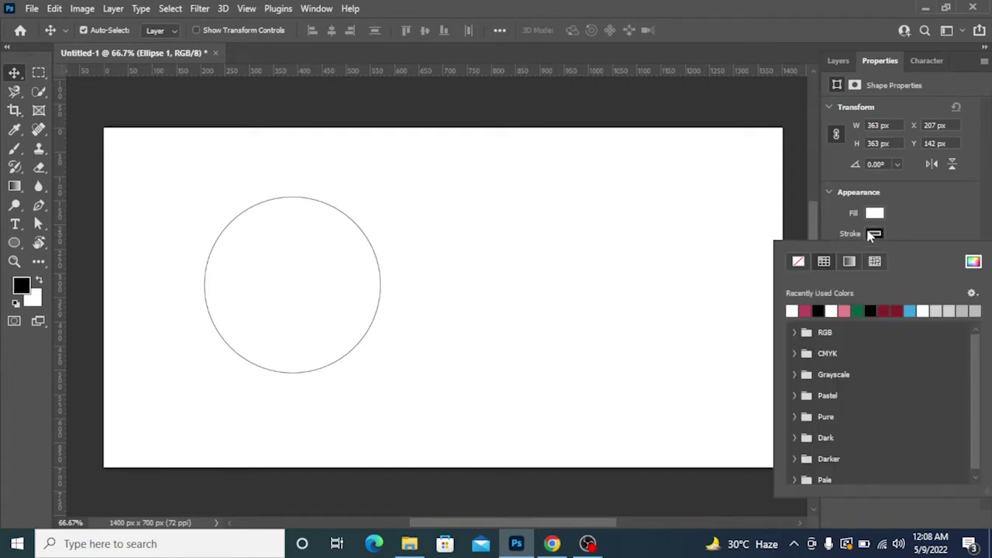
left_click(793, 263)
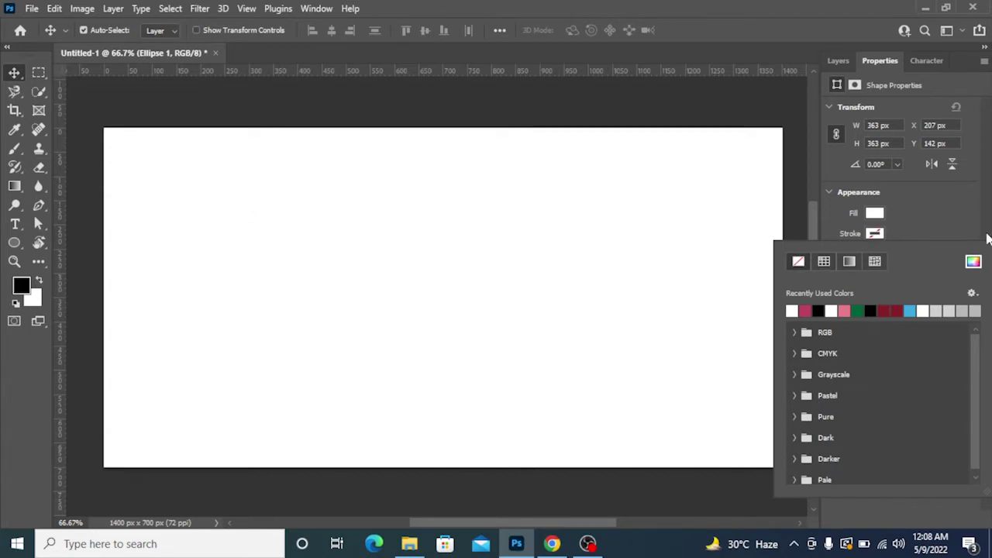
left_click(947, 216)
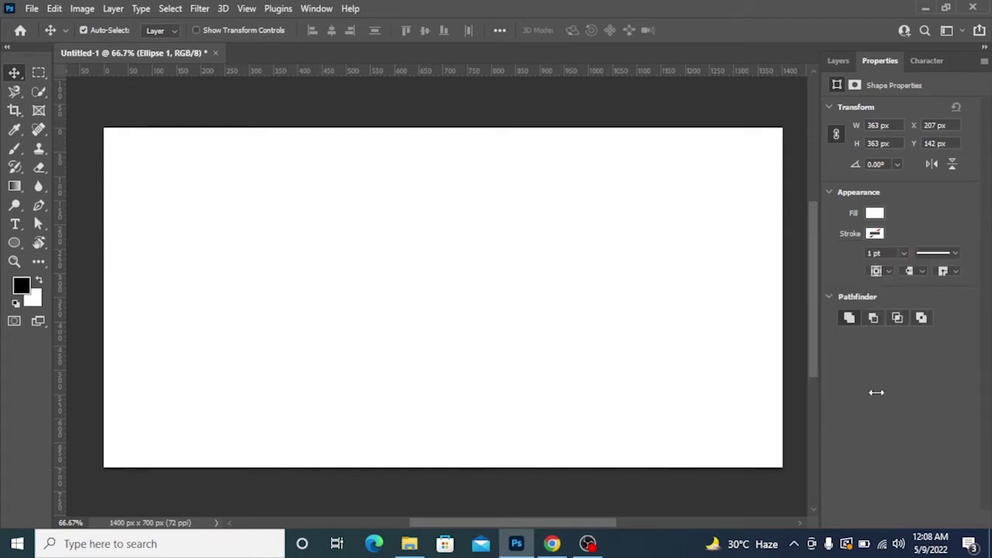
left_click(829, 61)
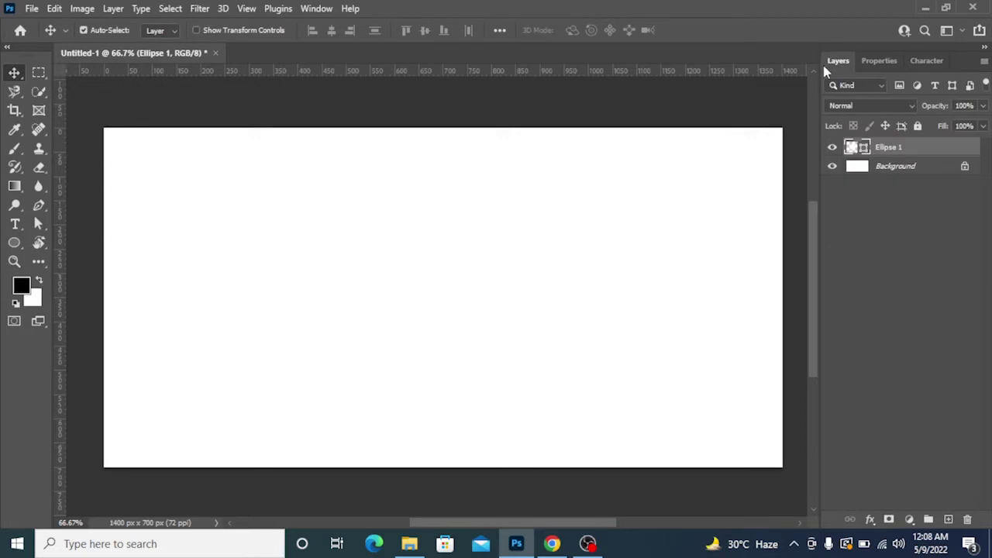
- Add a Drop Shadow to Ellipse 1: opacity 33%, distance 20 px, spread 18%, size 50 px
left_click(870, 522)
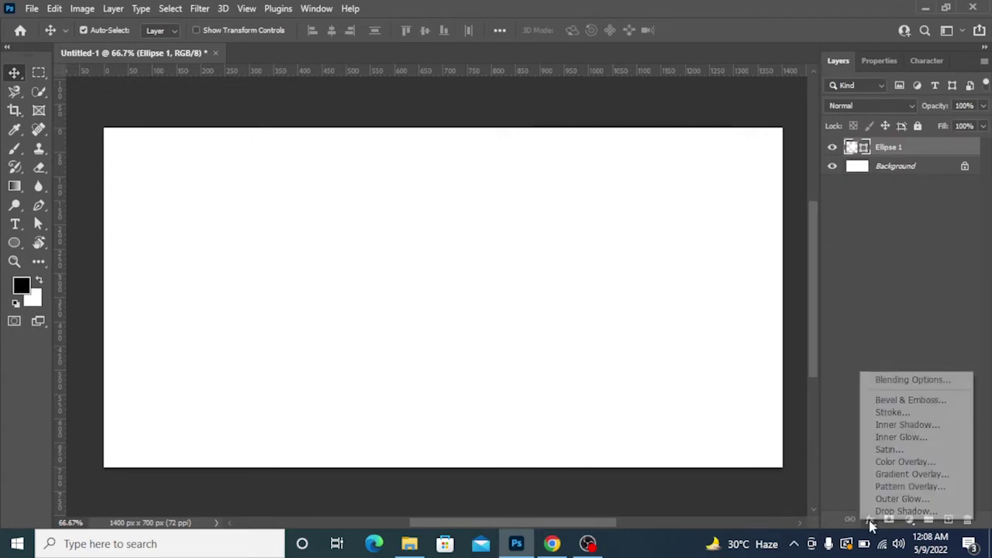
left_click(889, 513)
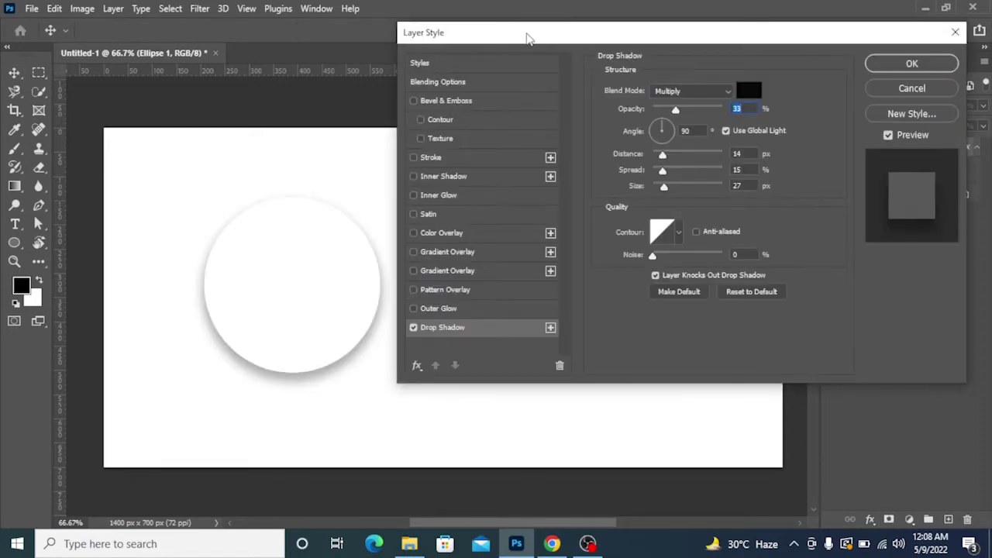
mouse_move(526, 38)
left_mouse_down()
mouse_move(596, 46)
mouse_move(556, 36)
left_mouse_up()
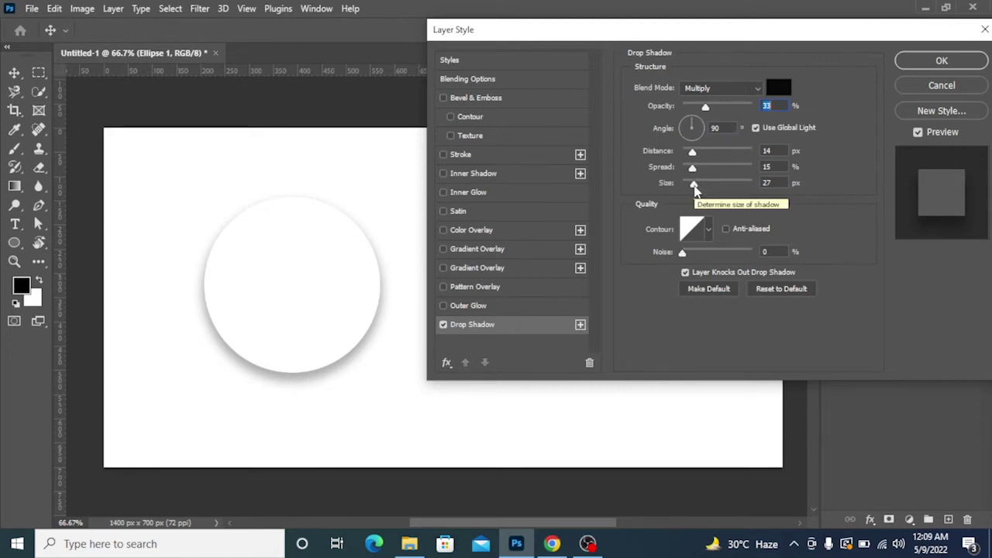
left_click_drag(694, 186, 704, 185)
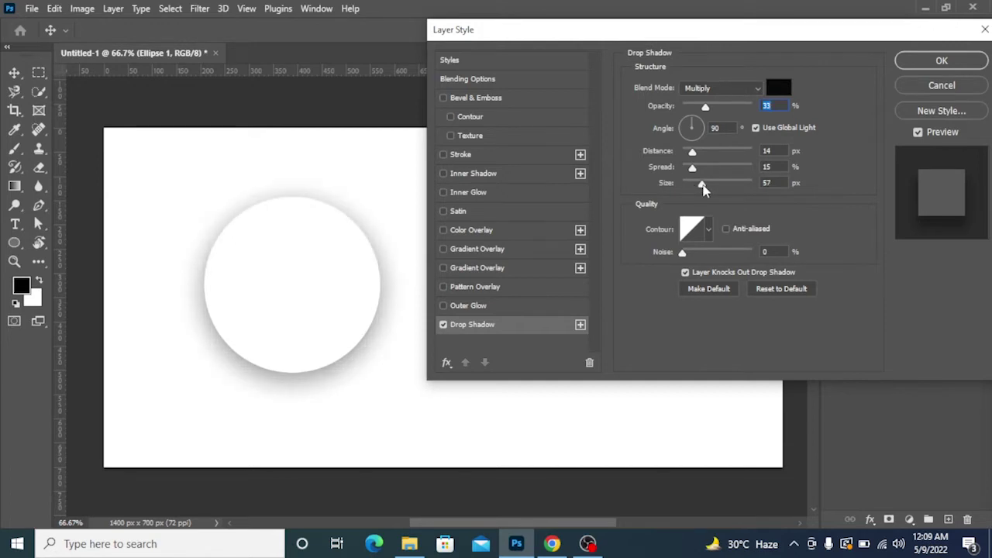
mouse_move(702, 185)
left_mouse_down()
mouse_move(700, 171)
mouse_move(687, 172)
mouse_move(696, 174)
left_mouse_up()
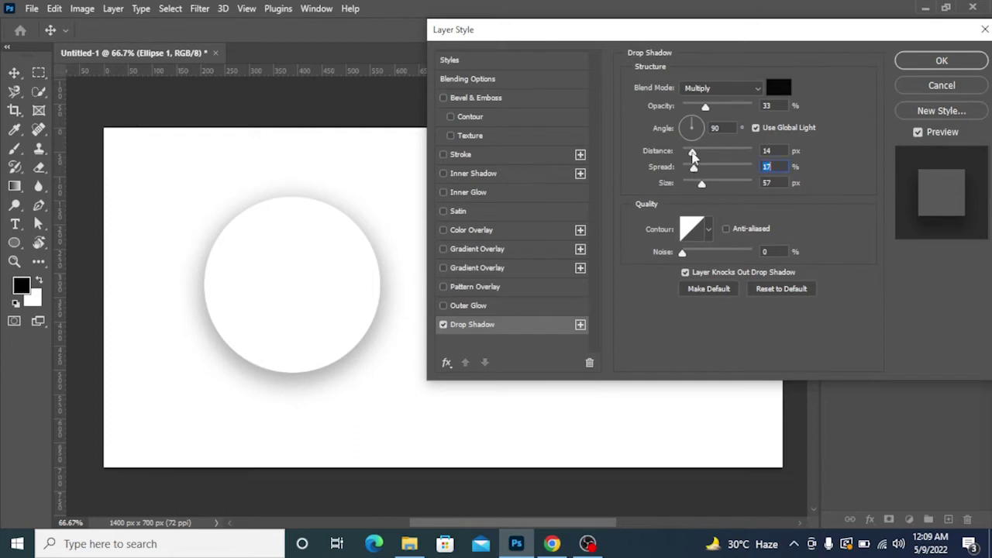
left_click_drag(692, 153, 699, 158)
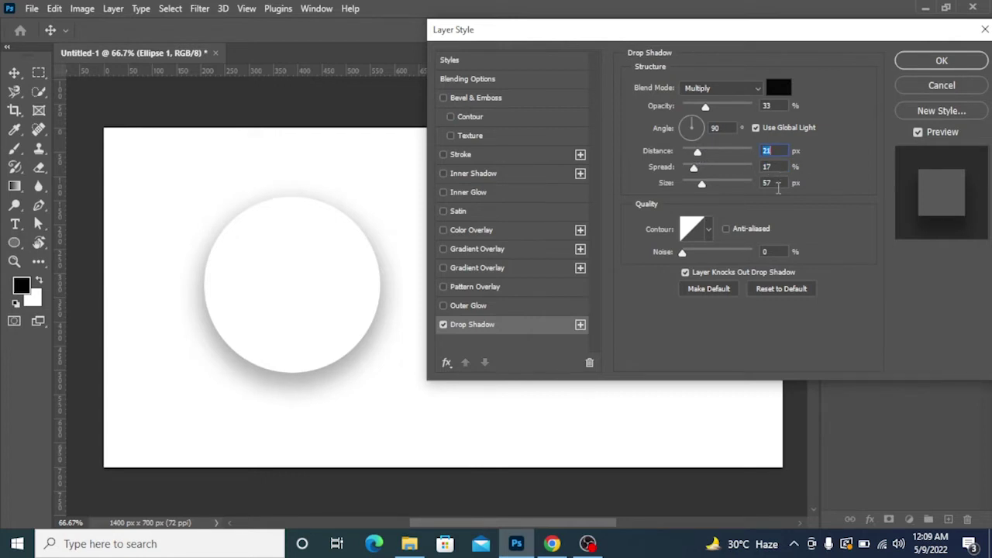
type("20")
key("Tab")
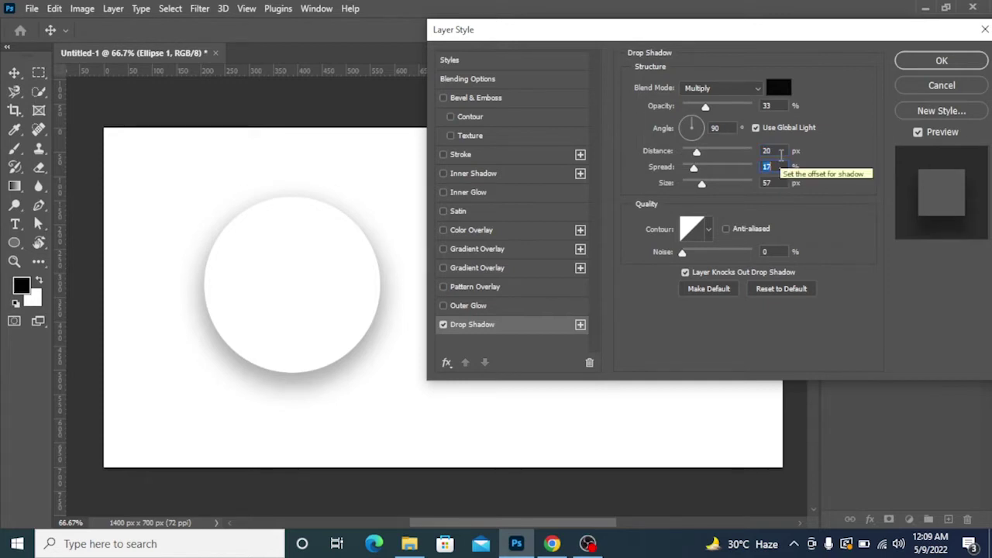
type("1")
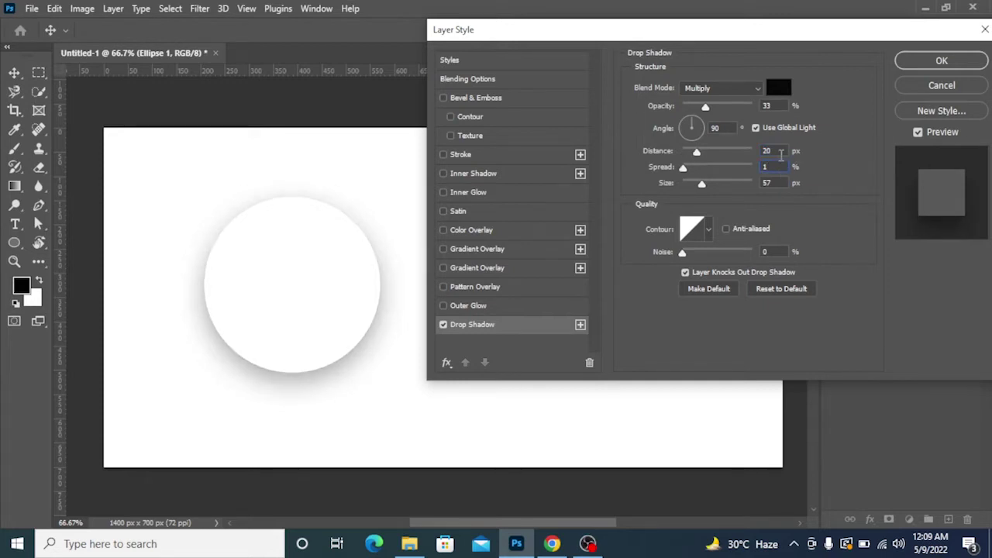
type("8")
key("Tab")
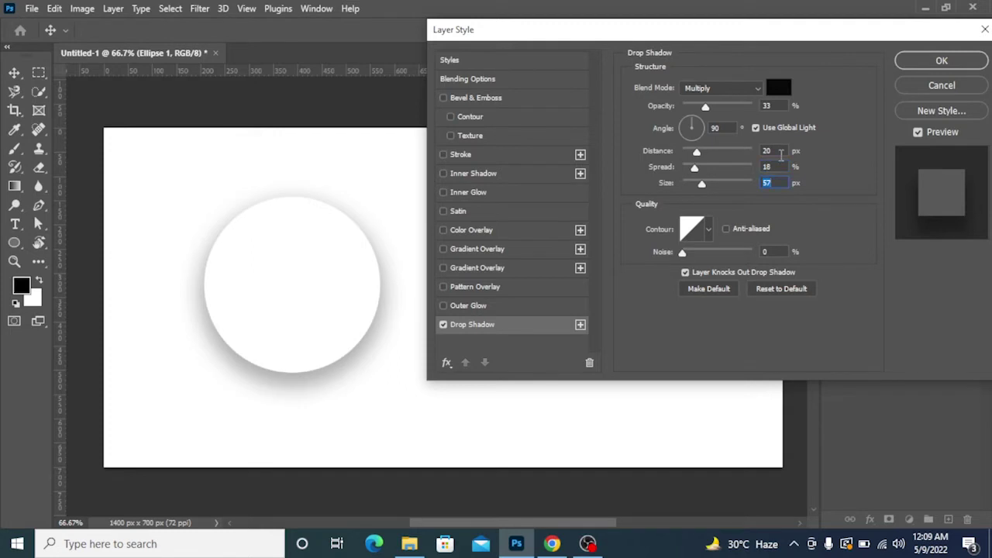
type("50")
left_click(923, 61)
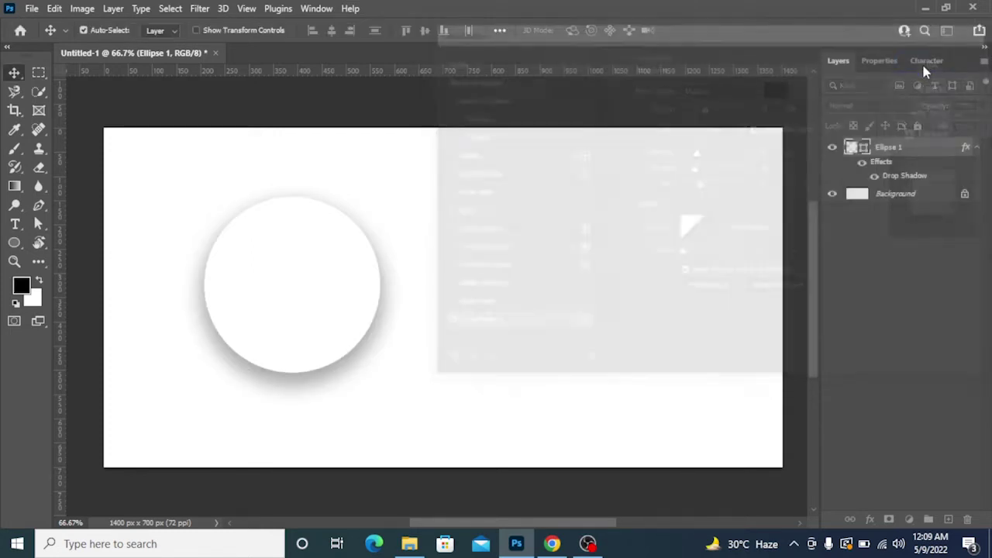
- Create a separate layer from Ellipse 1's Drop Shadow and toggle visibility to inspect it
right_click(899, 179)
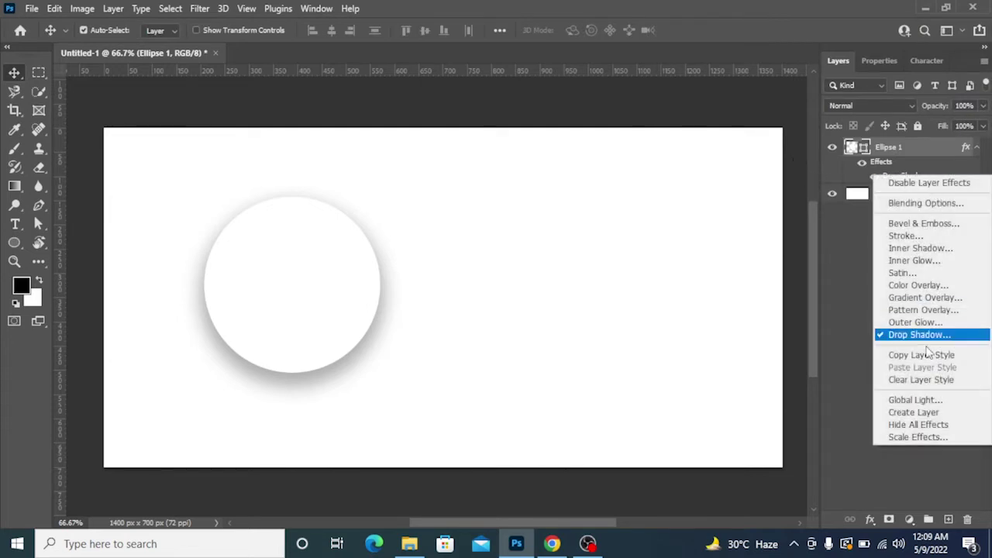
left_click(926, 416)
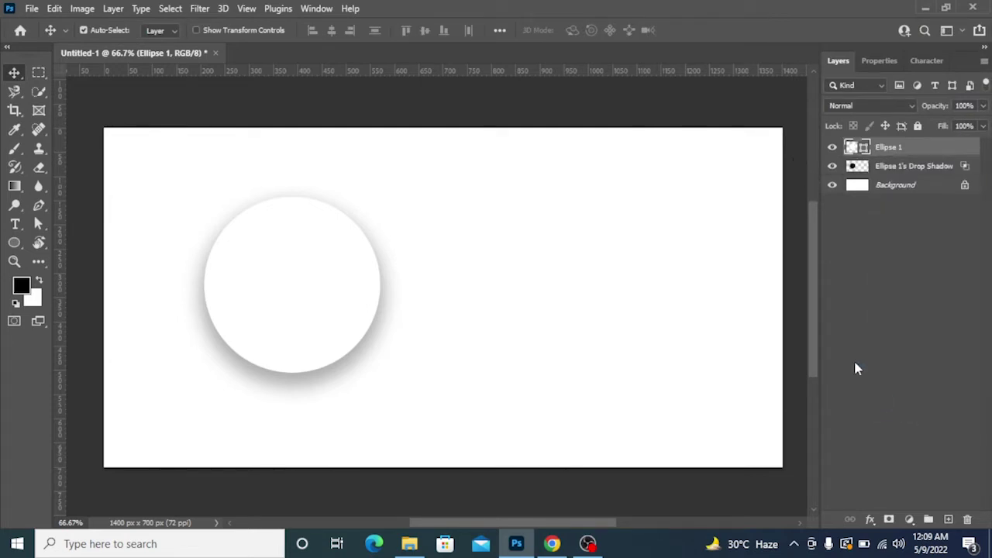
left_click(902, 166)
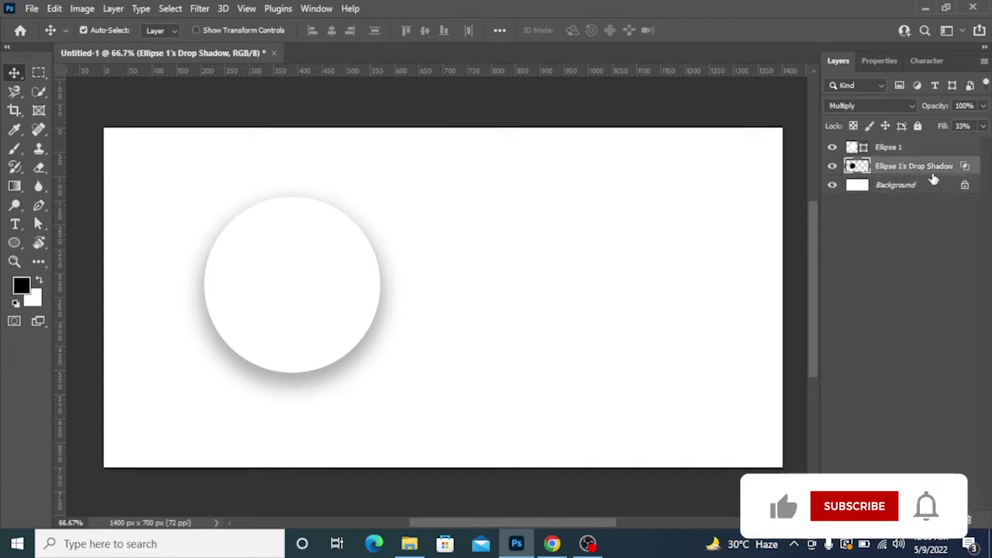
left_click(831, 165)
left_click(832, 147)
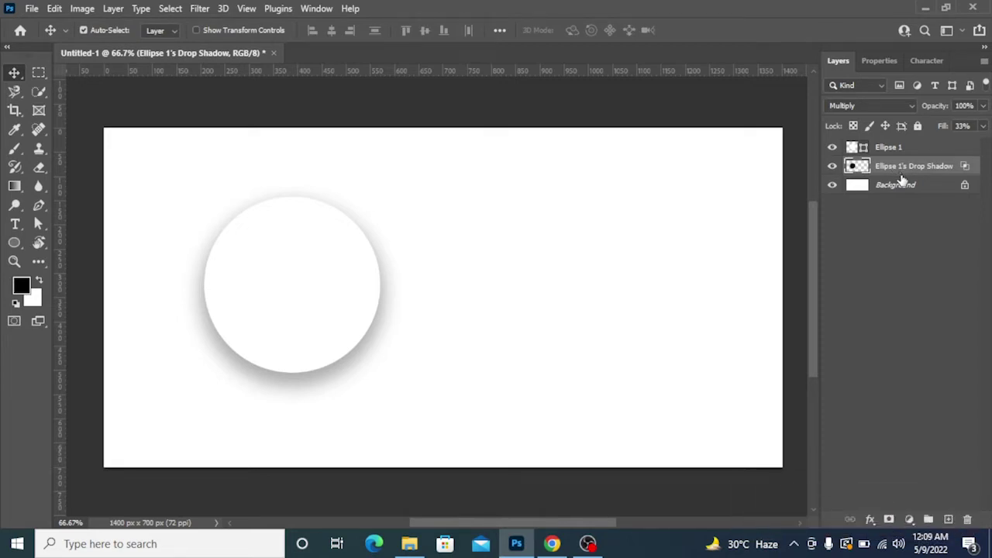
- Duplicate the drop shadow layer, hide the copy, and reselect the original shadow
key("ctrl+j")
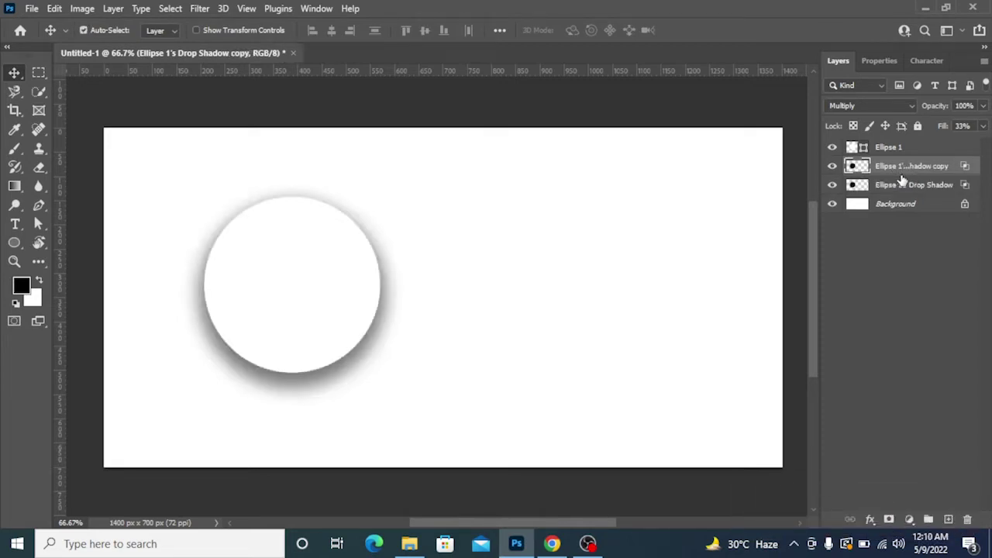
left_click(831, 165)
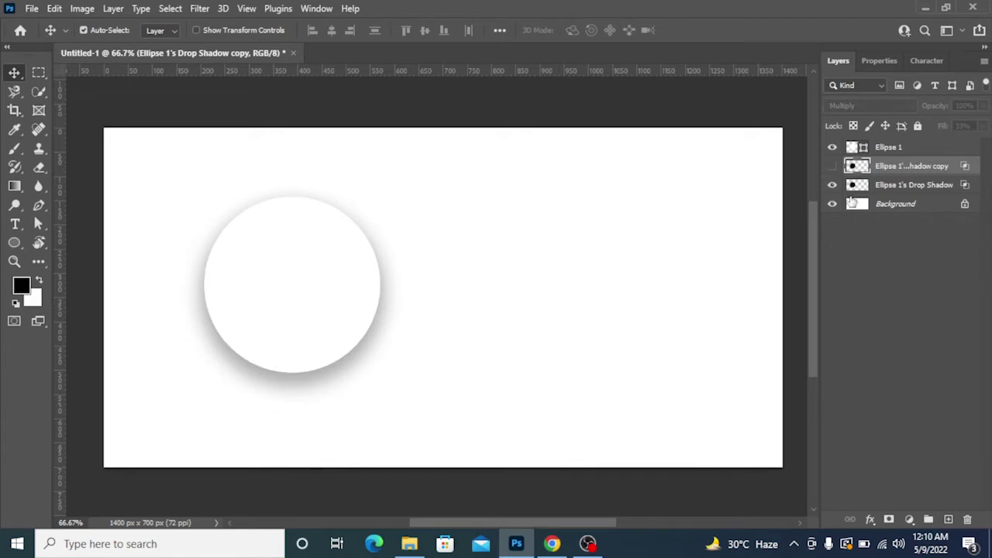
left_click(912, 190)
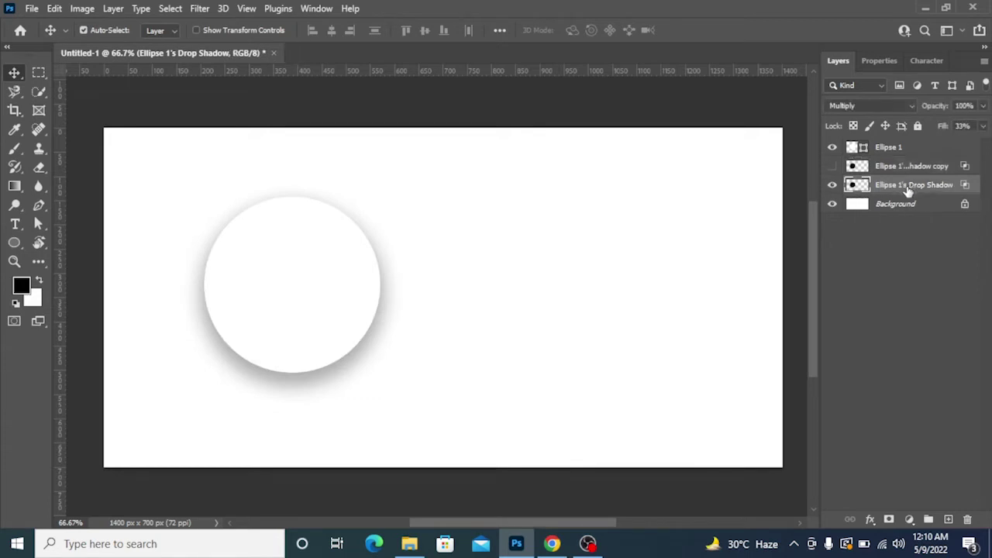
- Distort the original shadow by pulling its top corners inward so it narrows upward
key("ctrl+t")
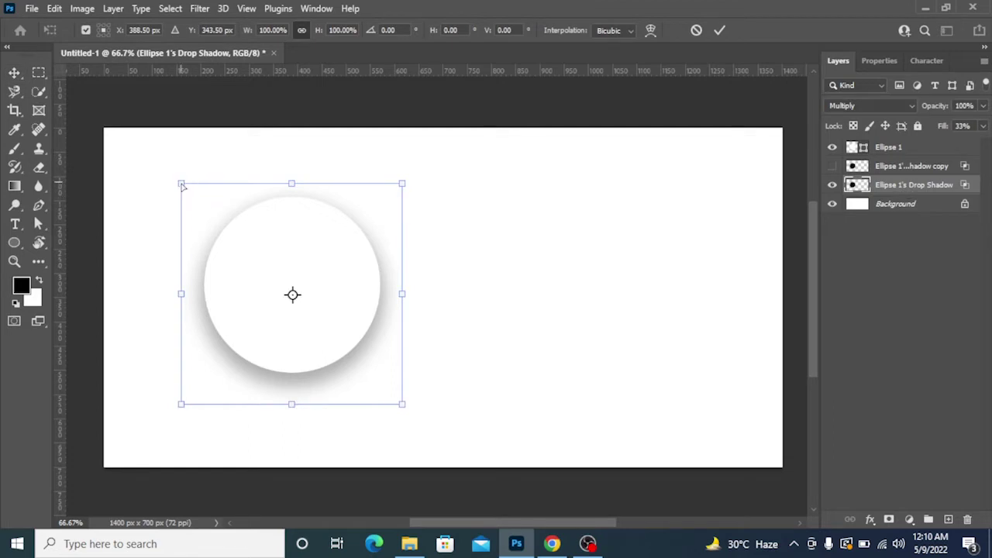
left_click_drag(182, 185, 193, 192)
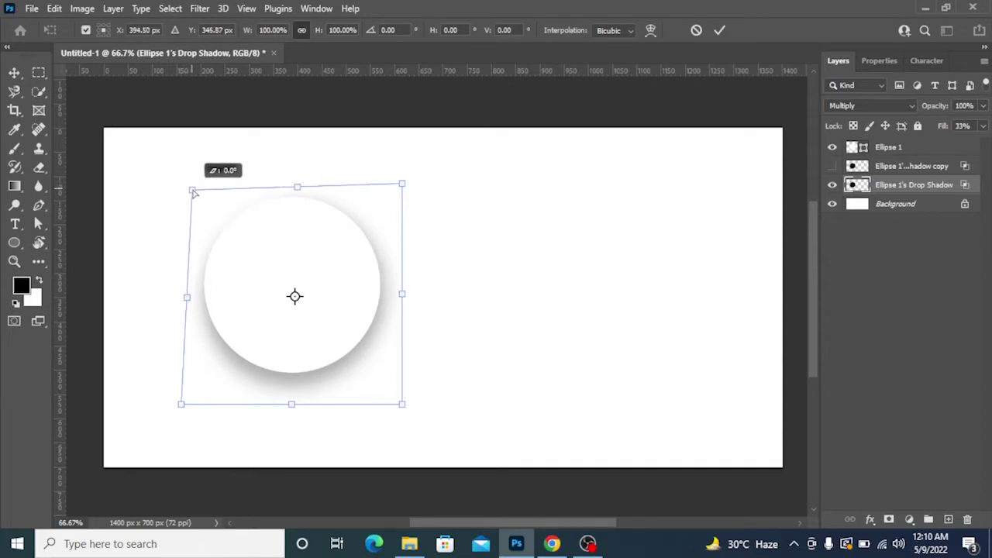
left_click_drag(192, 192, 196, 191)
left_click_drag(404, 185, 397, 195)
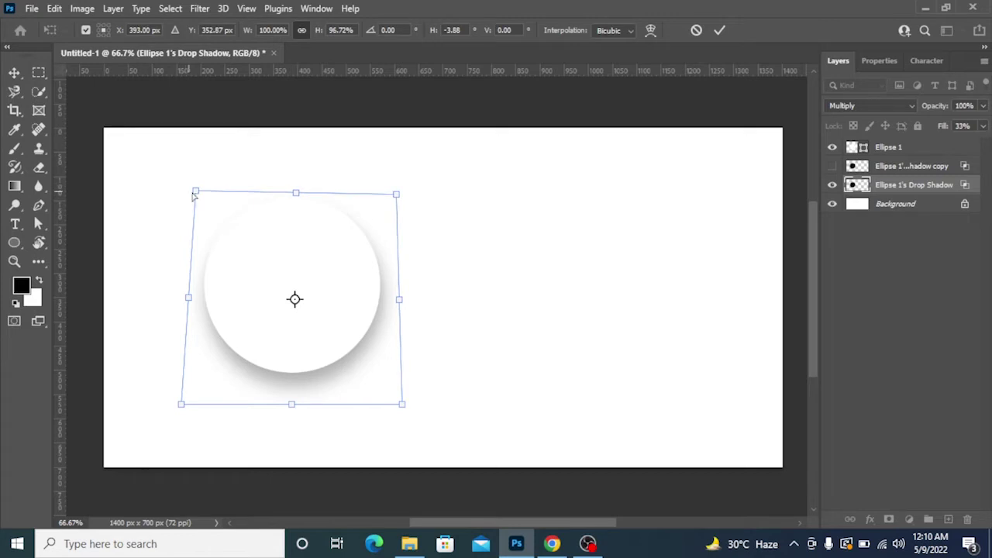
left_click_drag(194, 192, 201, 194)
left_click_drag(390, 198, 386, 200)
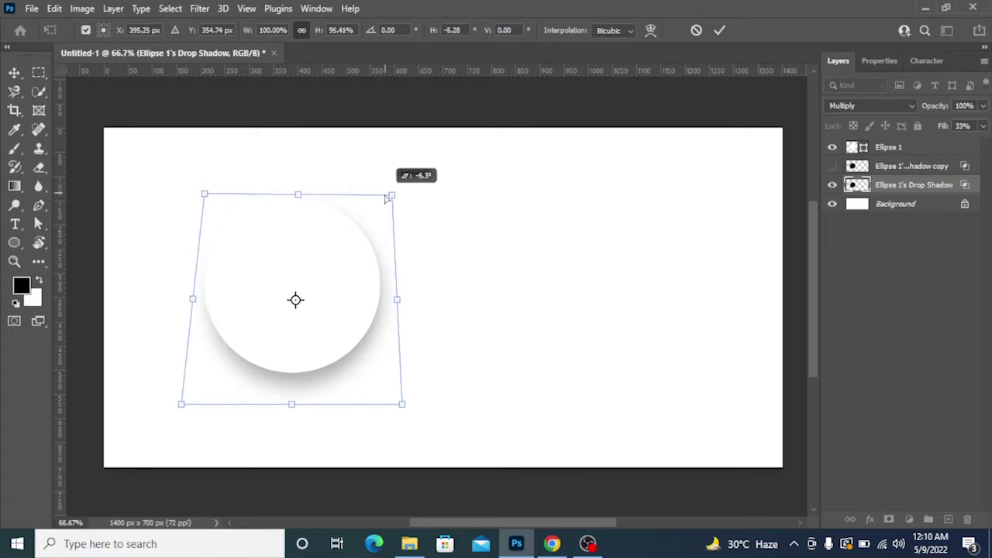
left_click_drag(211, 198, 212, 201)
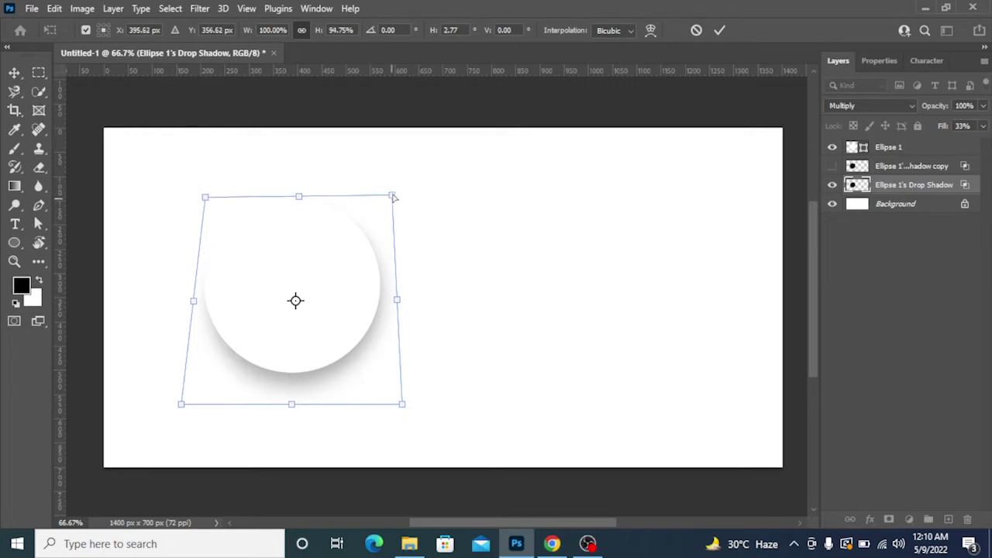
left_click_drag(393, 197, 388, 199)
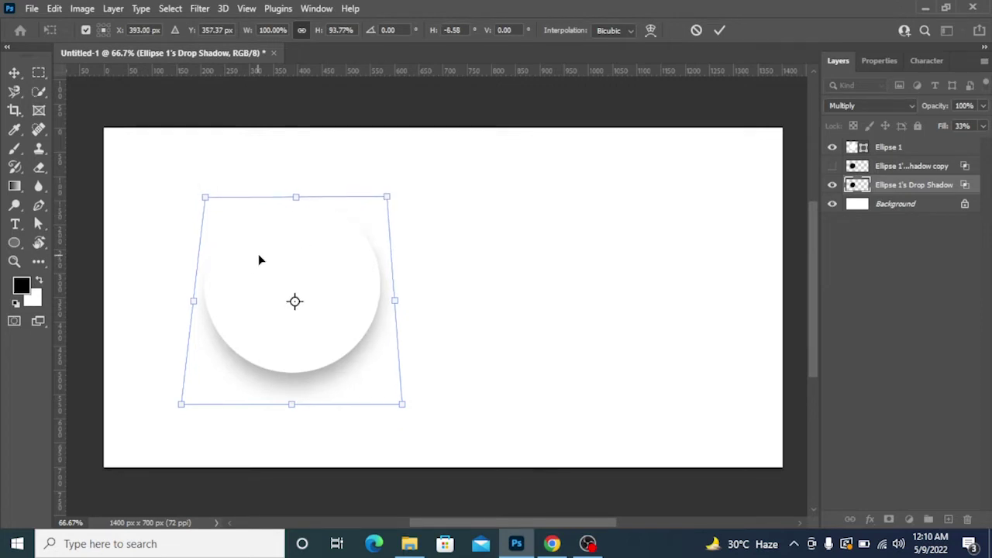
key("Return")
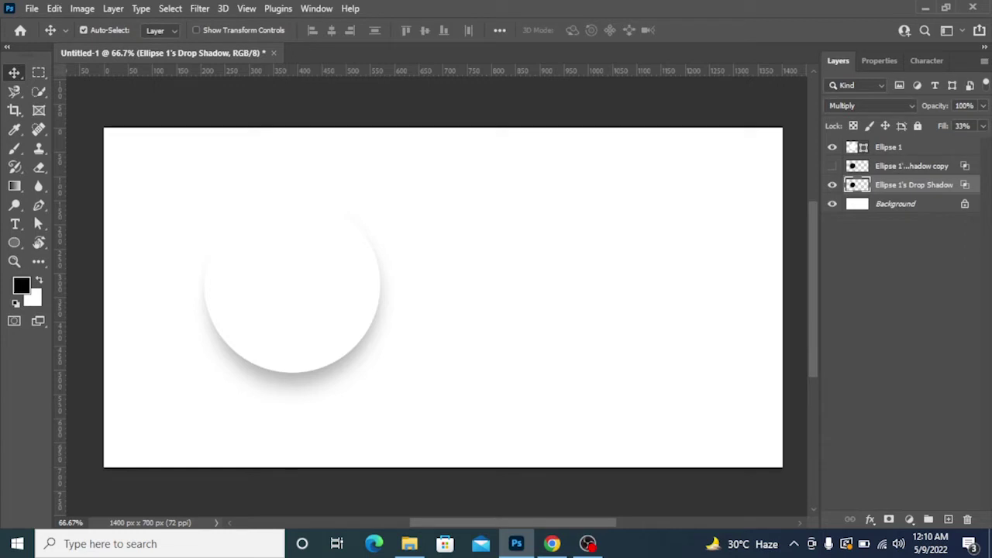
- Set the drop shadow layer to 60% opacity, then show its copy and move it above Ellipse 1
left_click(977, 123)
left_click_drag(978, 123, 956, 126)
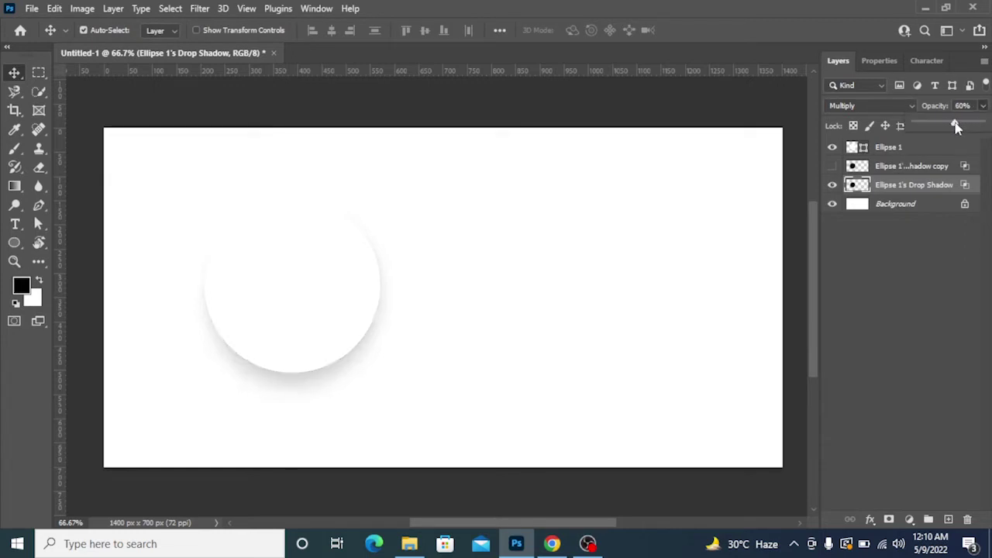
left_click(911, 166)
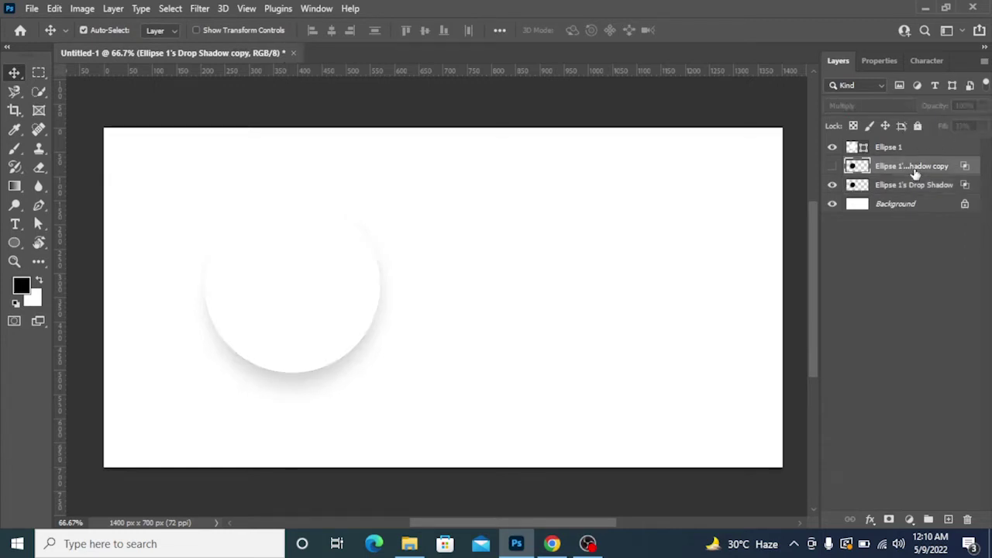
left_click(831, 166)
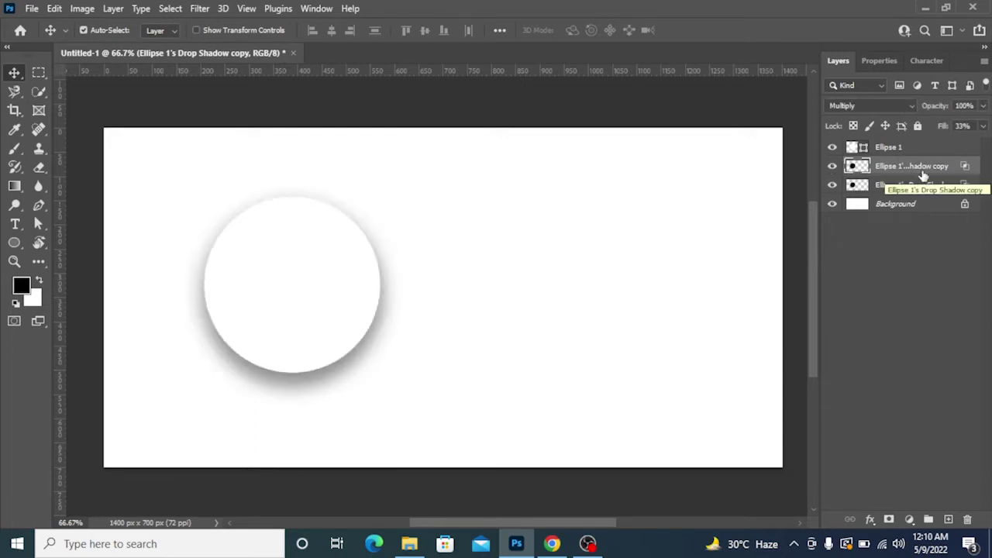
left_click_drag(922, 177, 911, 144)
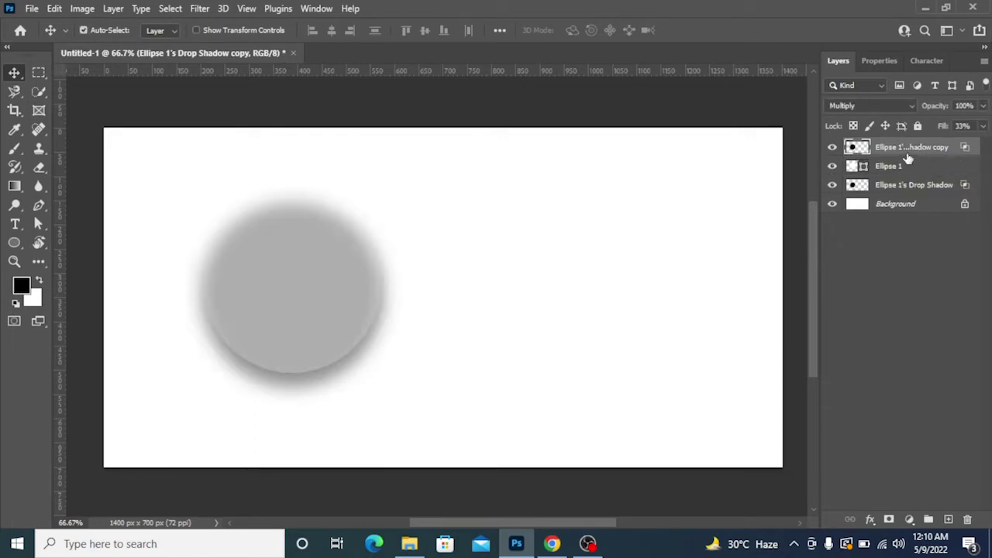
right_click(902, 149)
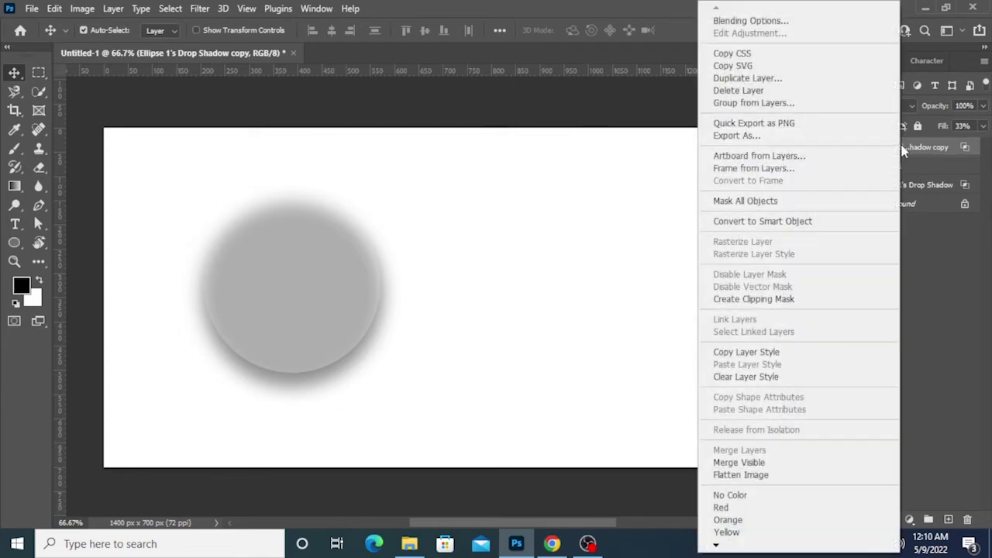
- Clip the shadow copy to Ellipse 1 and add a white layer mask to it
left_click(761, 299)
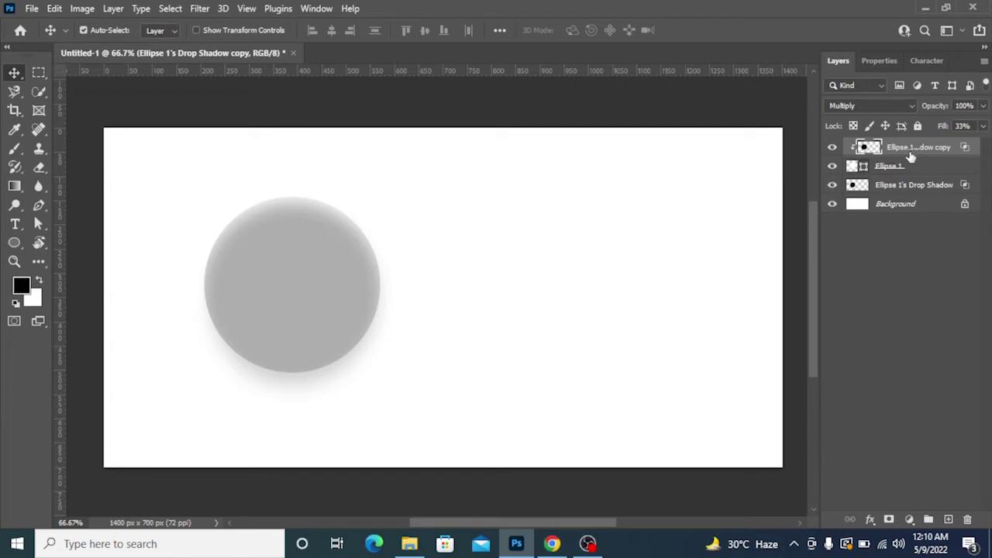
left_click(889, 520)
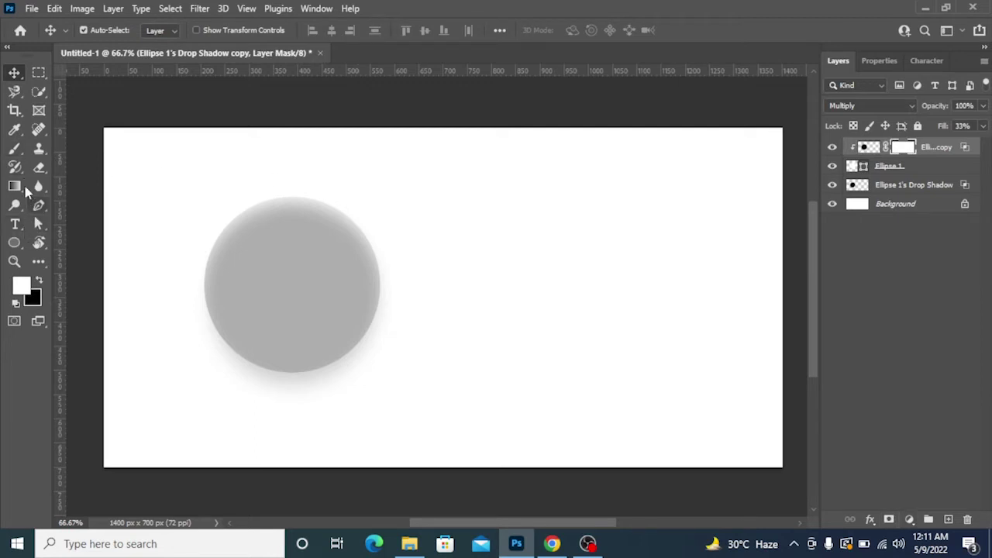
- Erase the shadow copy's mask over the disc's centre with a 400 px eraser
left_click(39, 168)
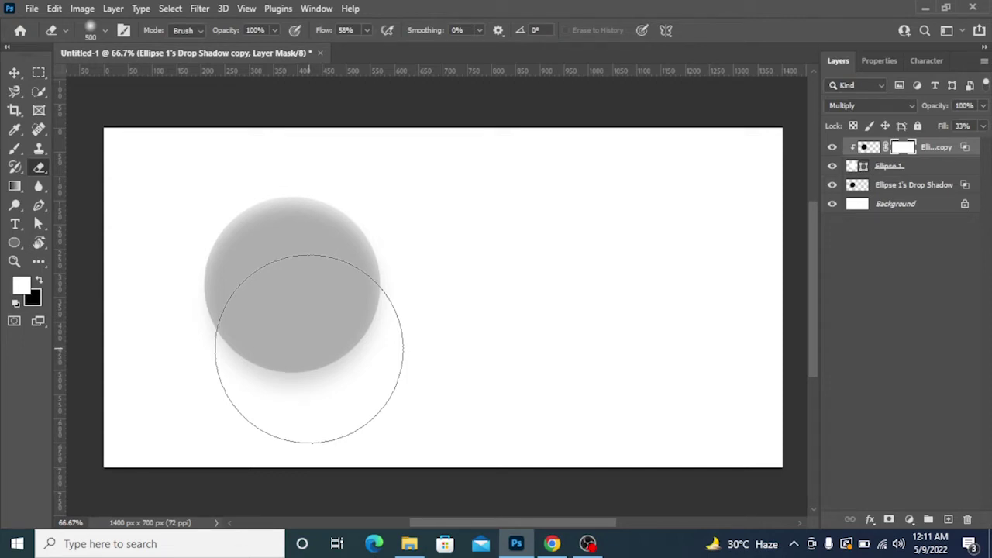
key("bracketright")
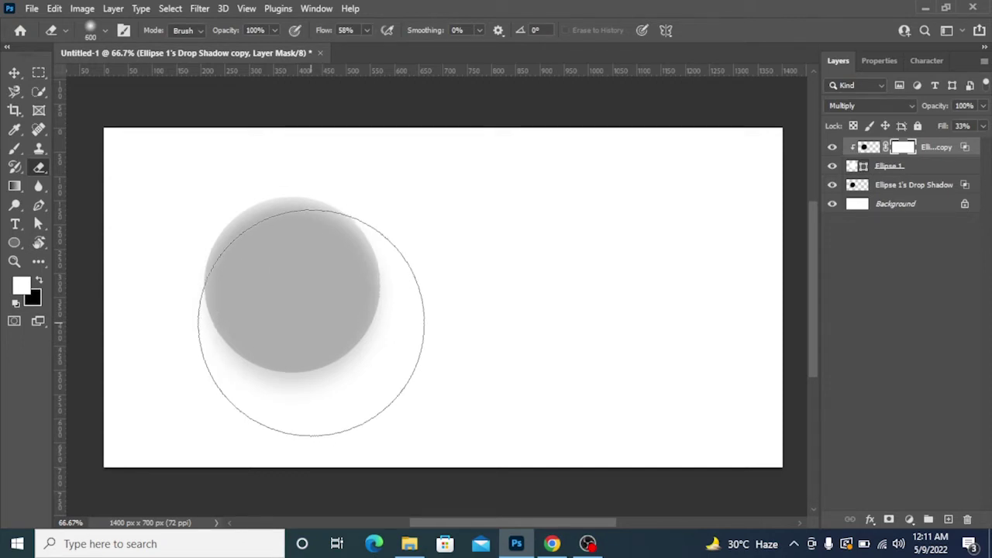
key("bracketleft")
key("bracketleft")
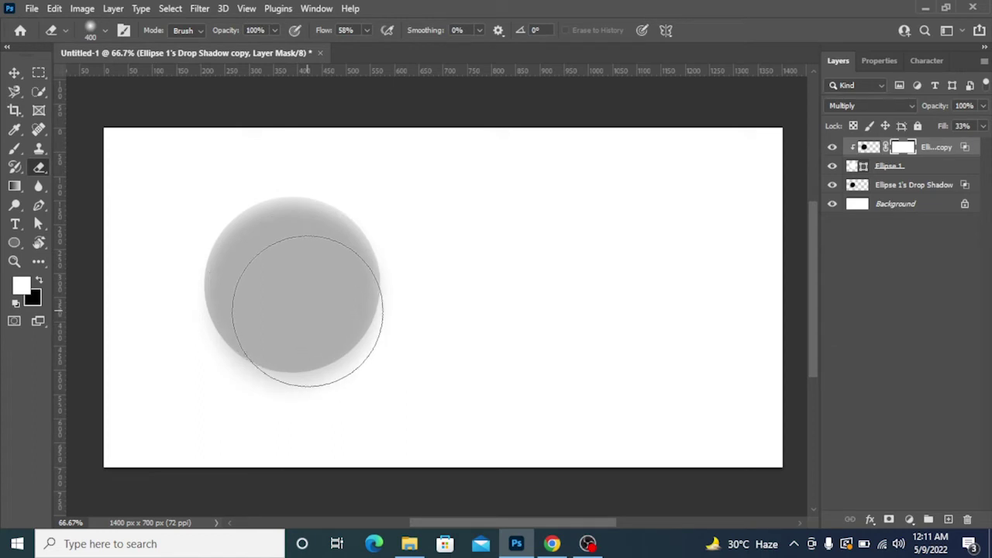
left_click(309, 317)
left_click_drag(324, 317, 303, 361)
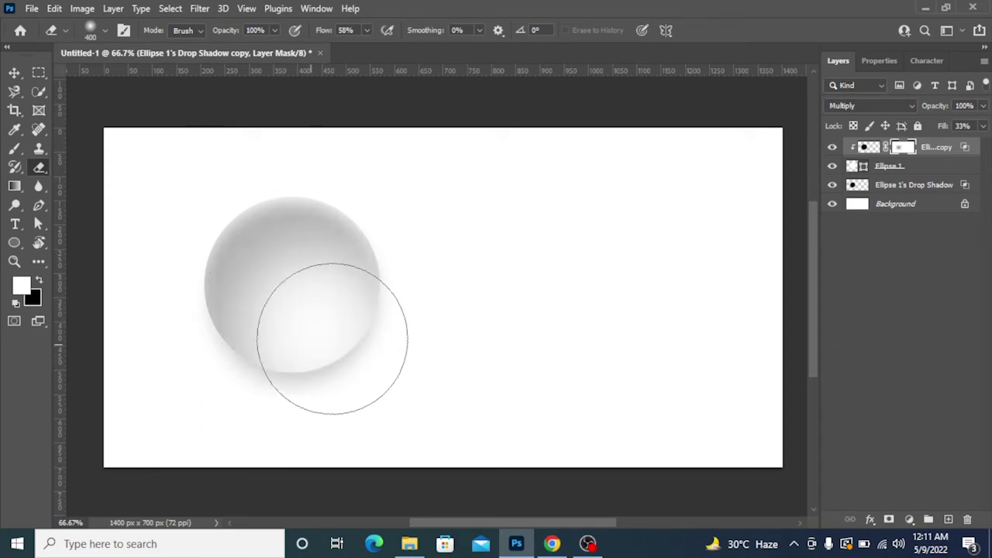
mouse_move(315, 261)
left_mouse_down()
mouse_move(305, 336)
mouse_move(321, 351)
mouse_move(288, 288)
left_mouse_up()
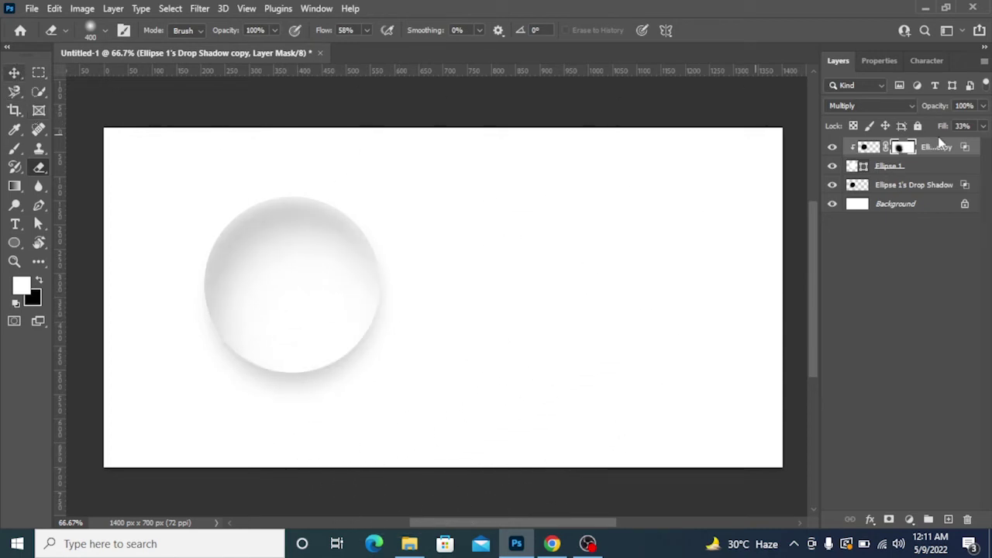
- Set the shading layer's opacity to 55%
left_click(982, 105)
left_click_drag(981, 125, 948, 127)
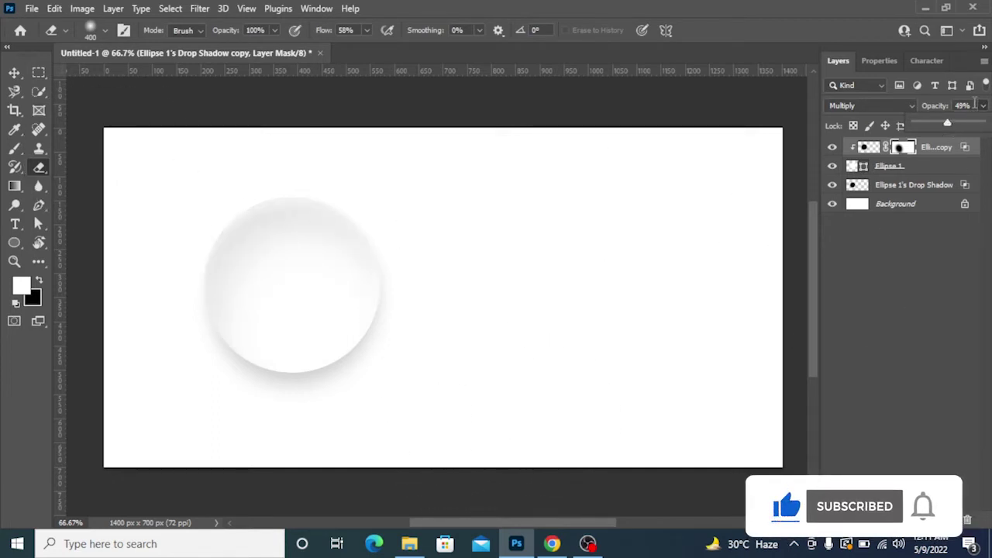
left_click_drag(952, 127, 956, 126)
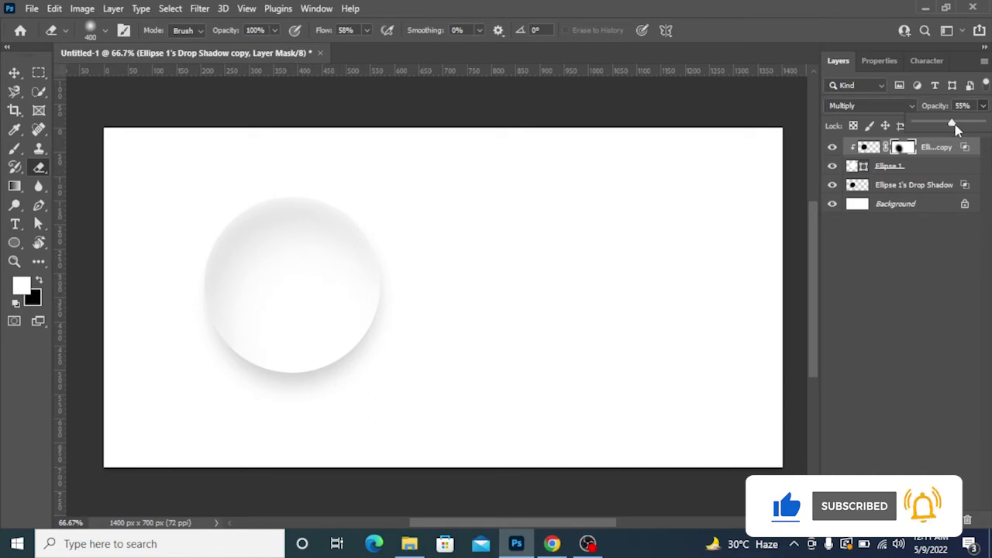
left_click(14, 72)
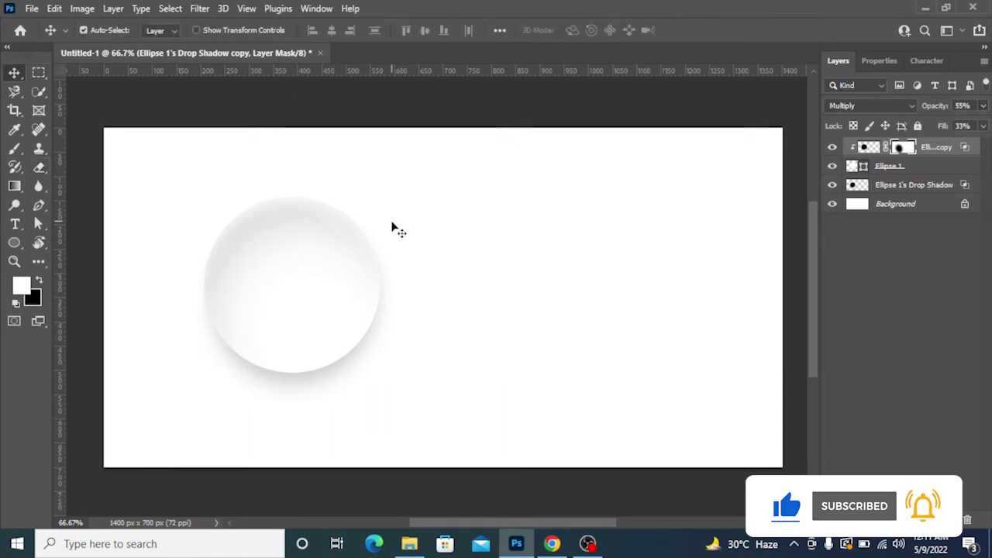
- Distort the shading layer by pulling its right corners and bottom-left corner inward
key("ctrl+t")
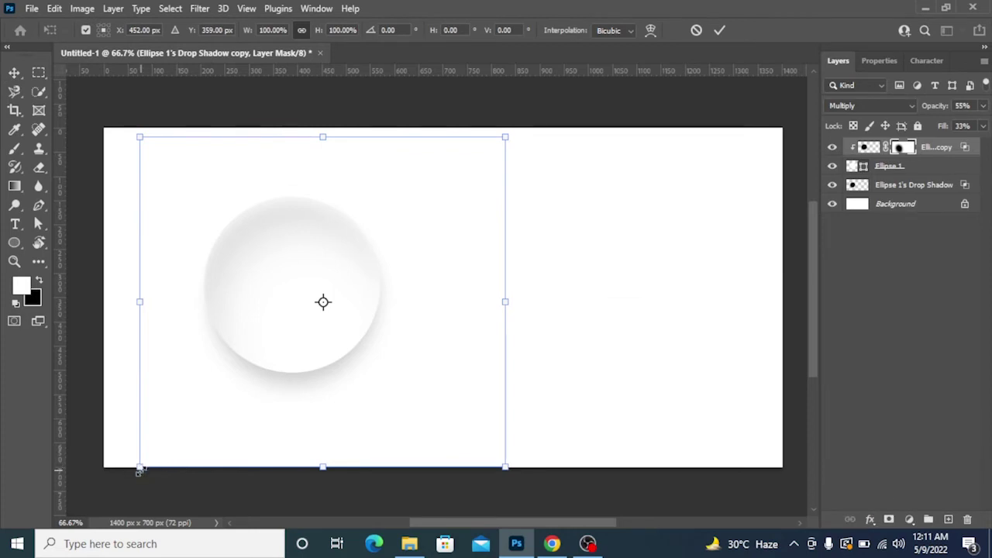
left_click_drag(139, 470, 151, 465)
key("ctrl+z")
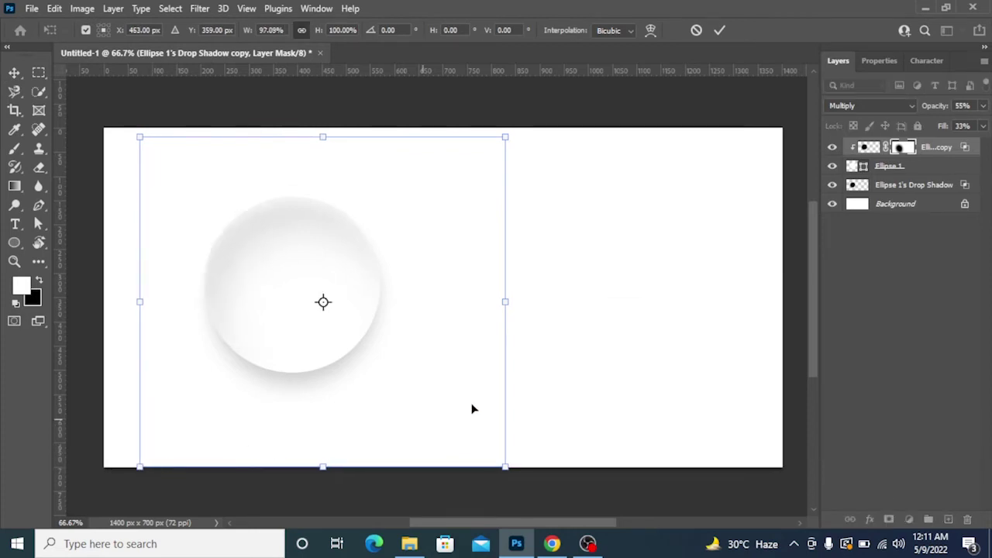
left_click_drag(505, 468, 493, 447)
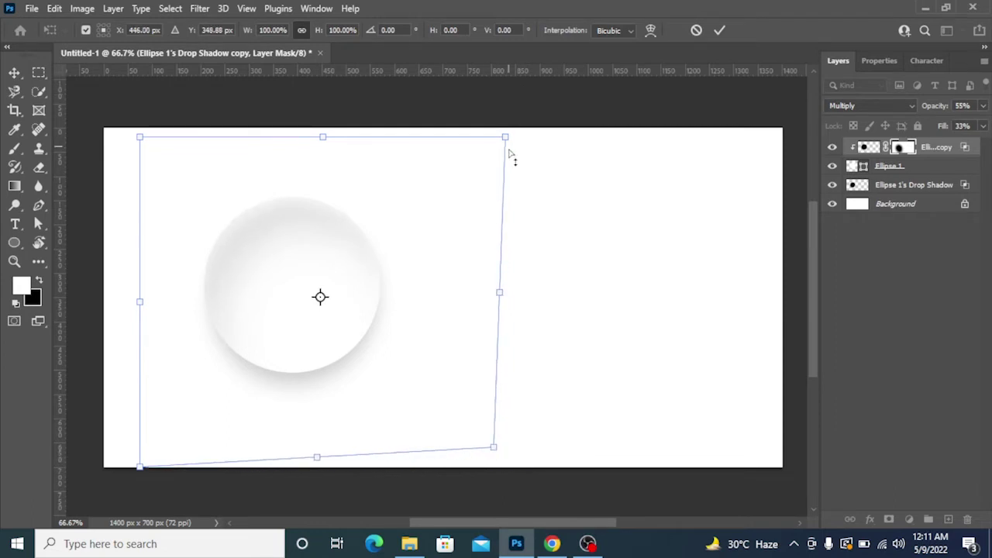
left_click_drag(505, 137, 486, 126)
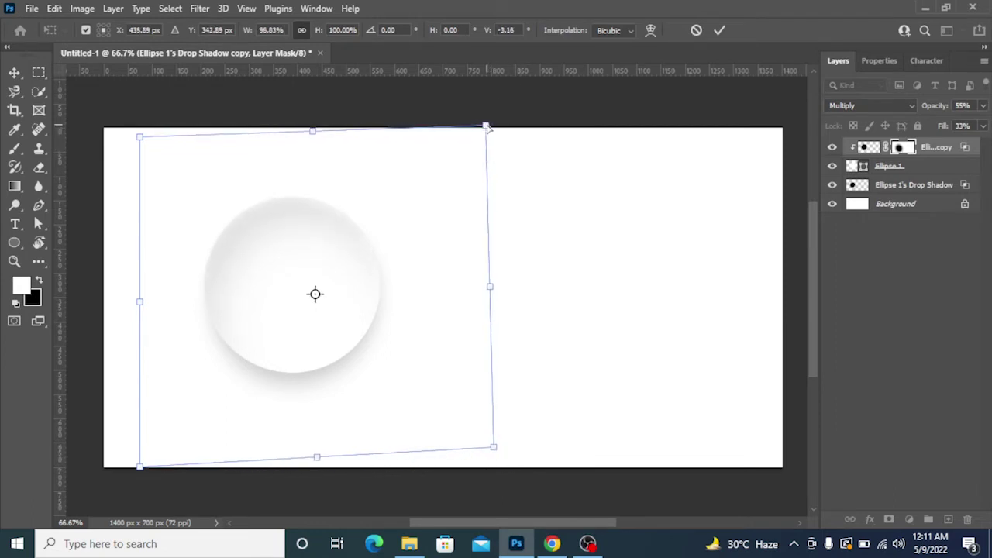
left_click_drag(140, 466, 143, 446)
key("Return")
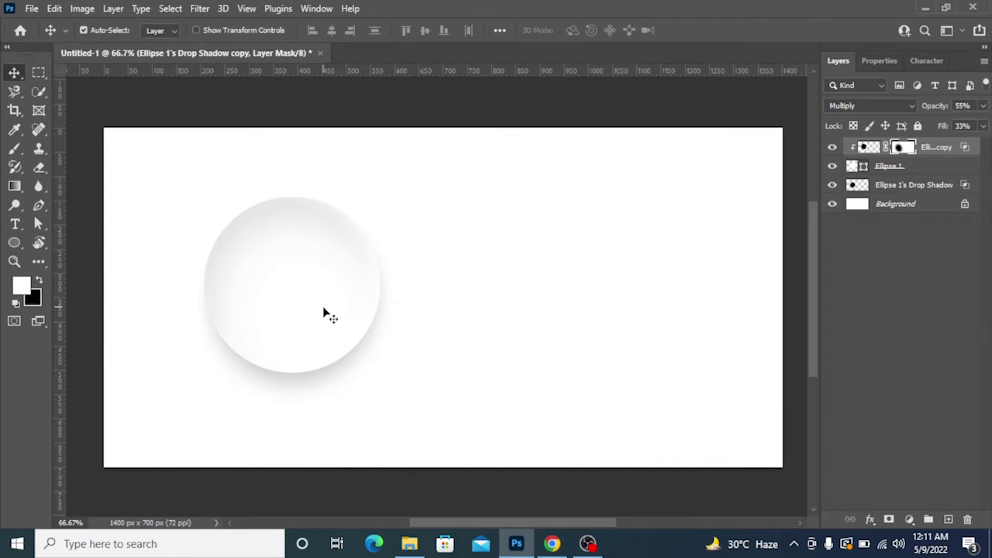
- Skew Ellipse 1's Drop Shadow, pulling its top-right and lower-left corners inward
left_click(919, 187)
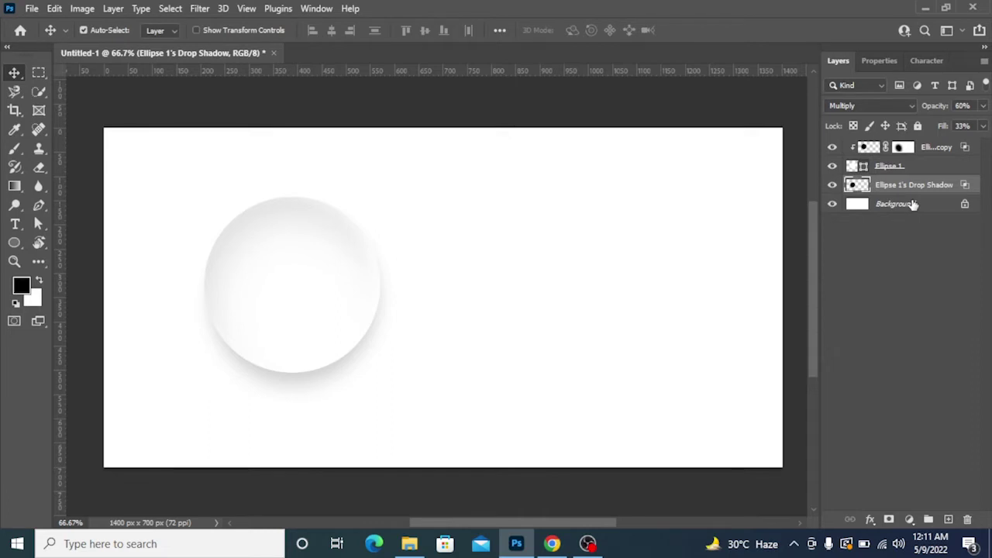
key("ctrl+t")
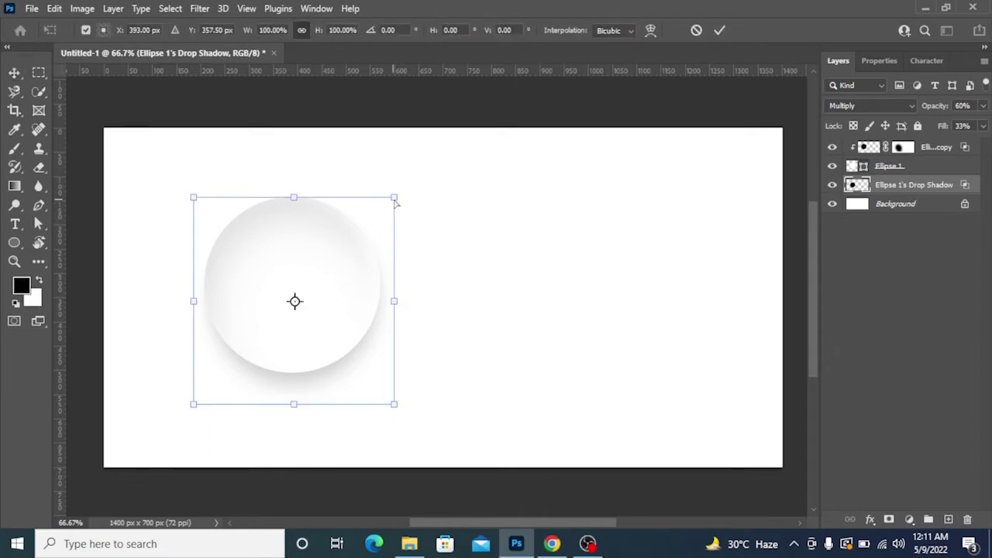
left_click_drag(395, 199, 379, 204)
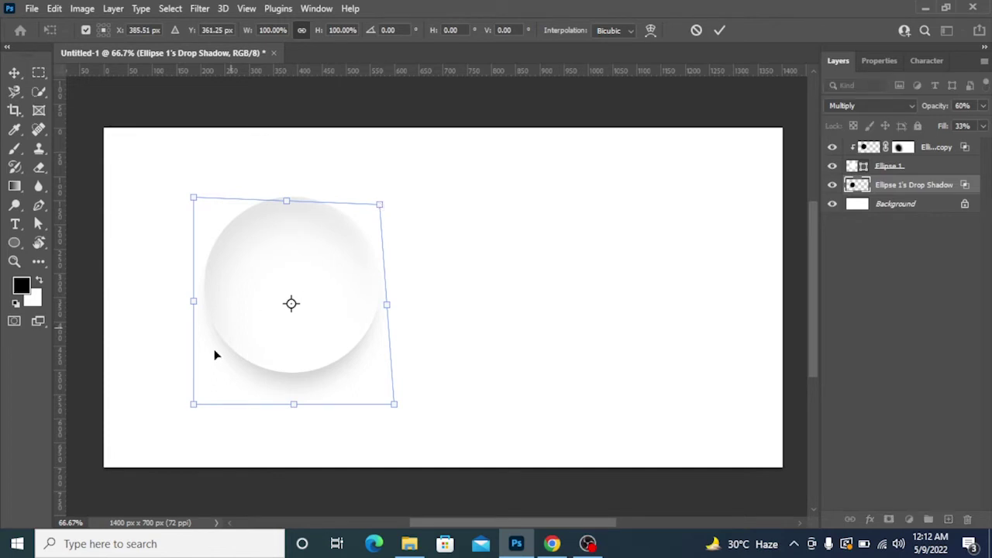
left_click_drag(188, 408, 204, 407)
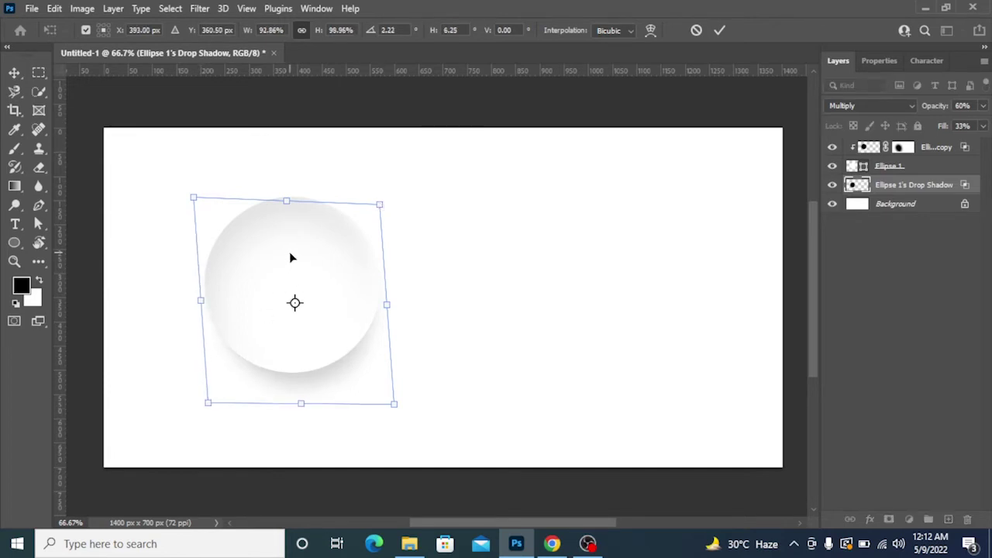
key("Return")
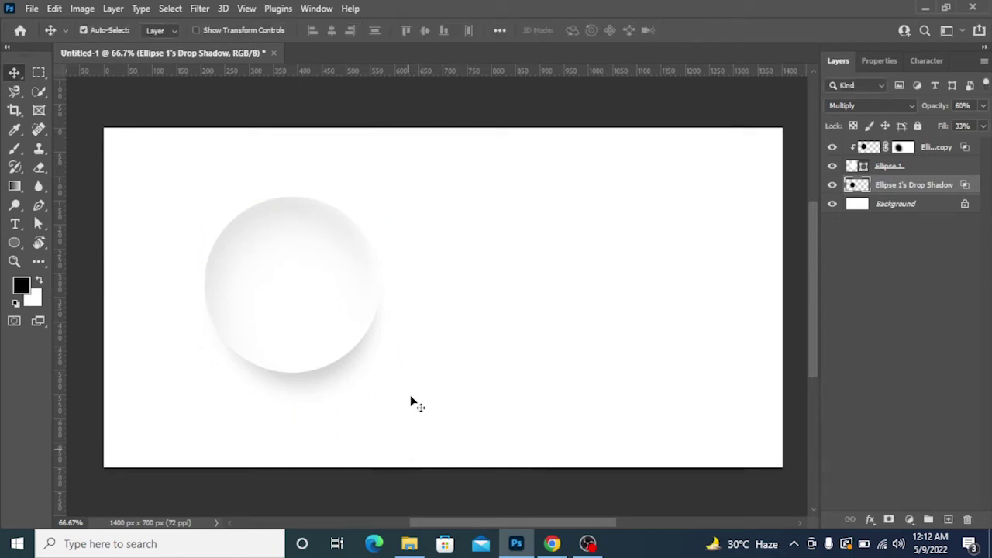
left_click(902, 148)
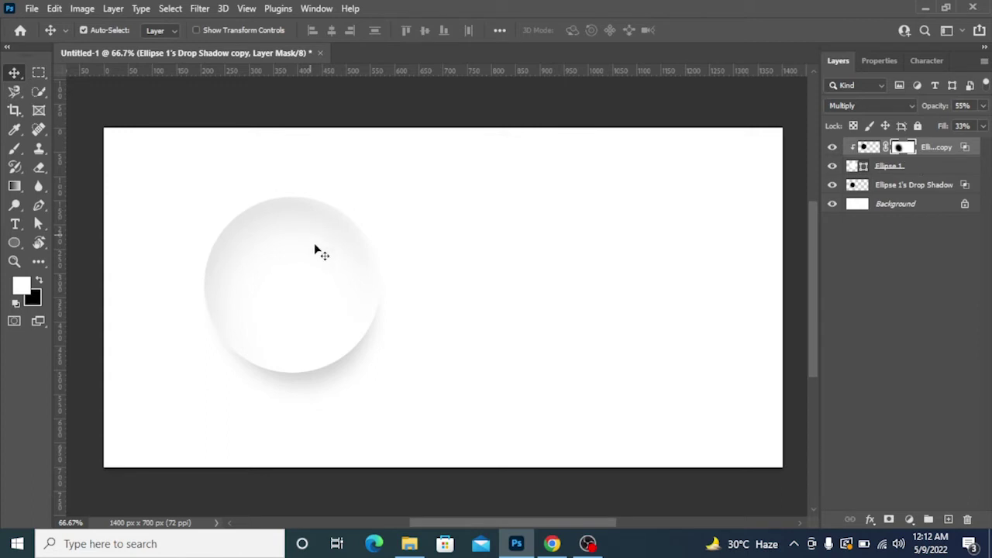
- Set the Drop Shadow copy layer to 61% opacity and zoom the view out to 50%
left_click(38, 167)
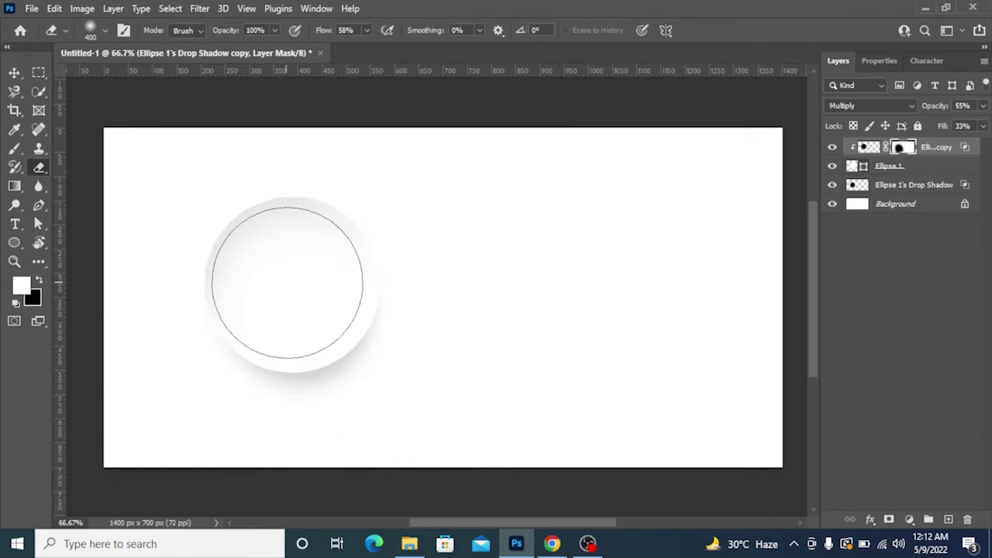
left_click(14, 72)
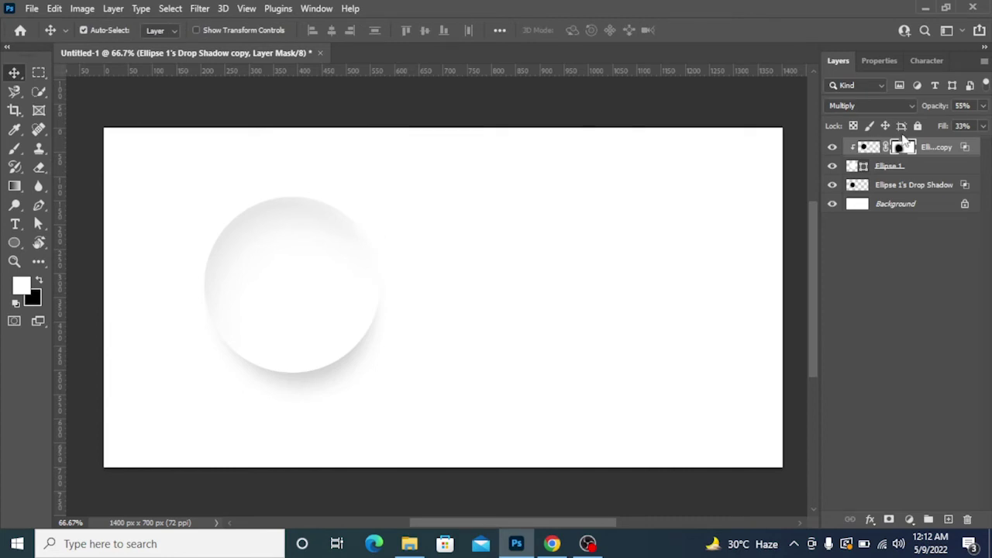
left_click(983, 105)
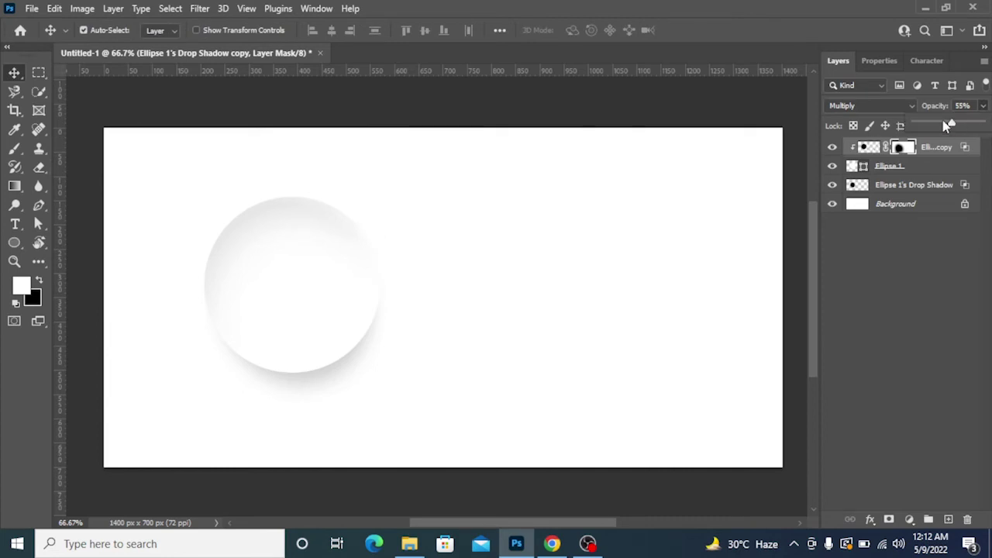
left_click_drag(956, 123, 959, 124)
key("ctrl+minus")
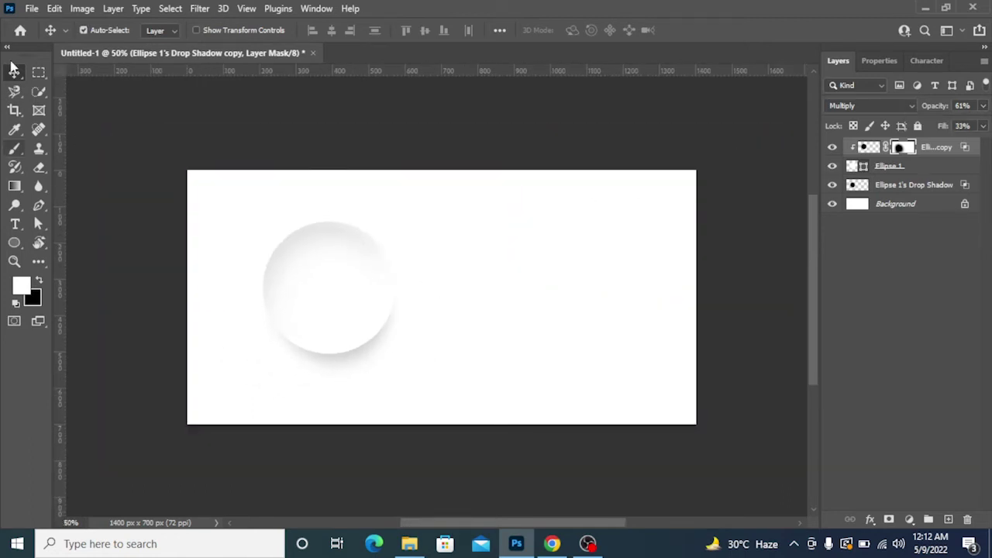
left_click(15, 72)
- Group Ellipse 1 and its two shadow layers as 'Drops', then duplicate it as 'Drops copy'
left_click(922, 188, "shift")
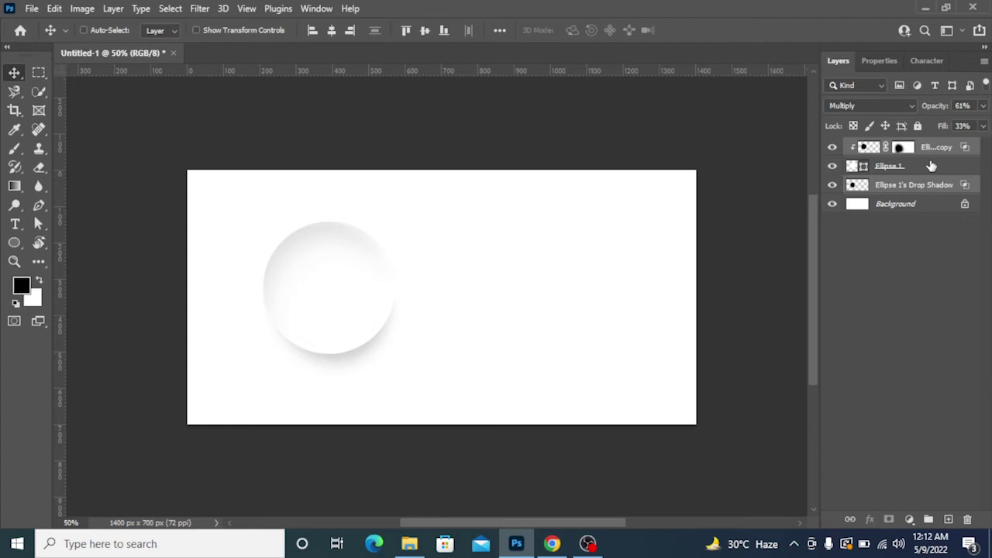
left_click(931, 166, "ctrl")
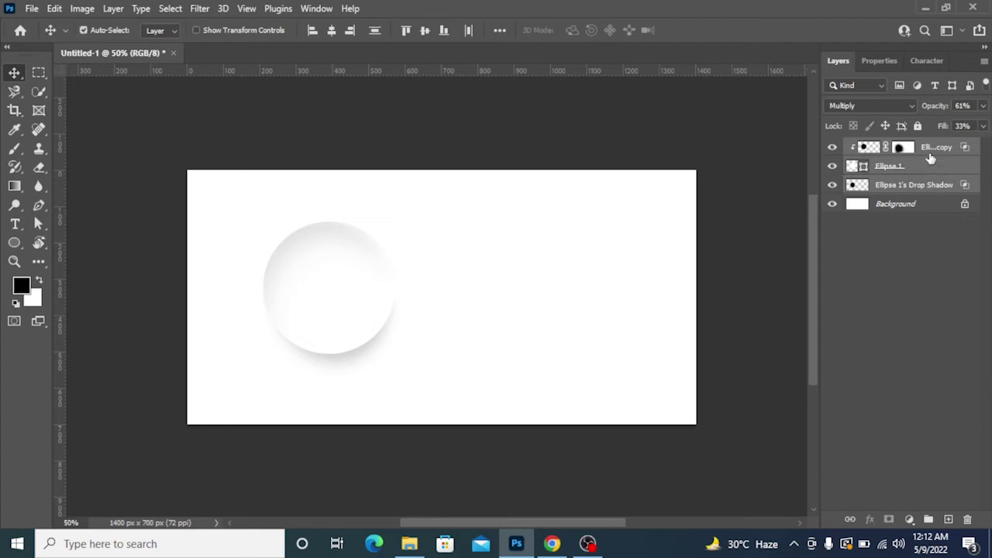
key("ctrl+g")
double_click(887, 147)
type("Dro")
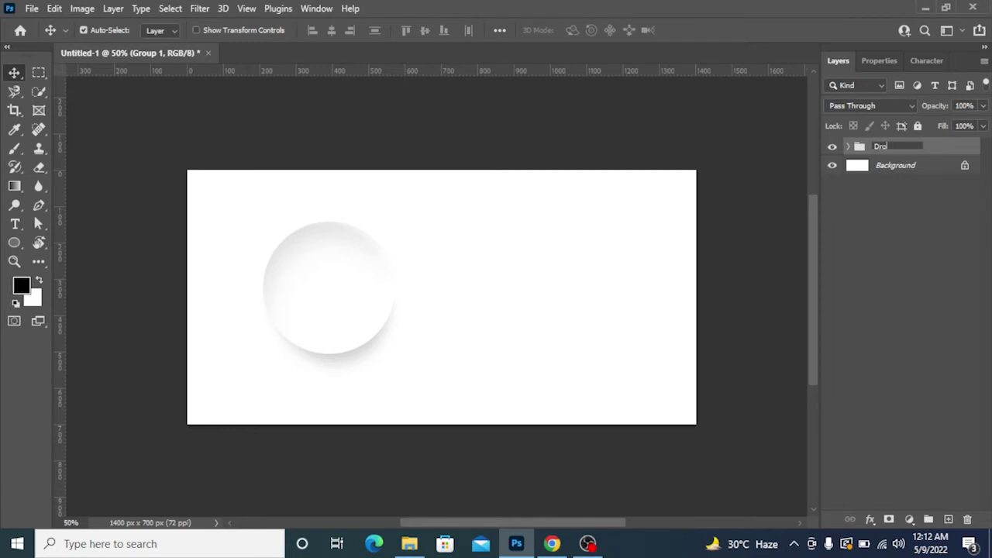
type("ps")
key("Return")
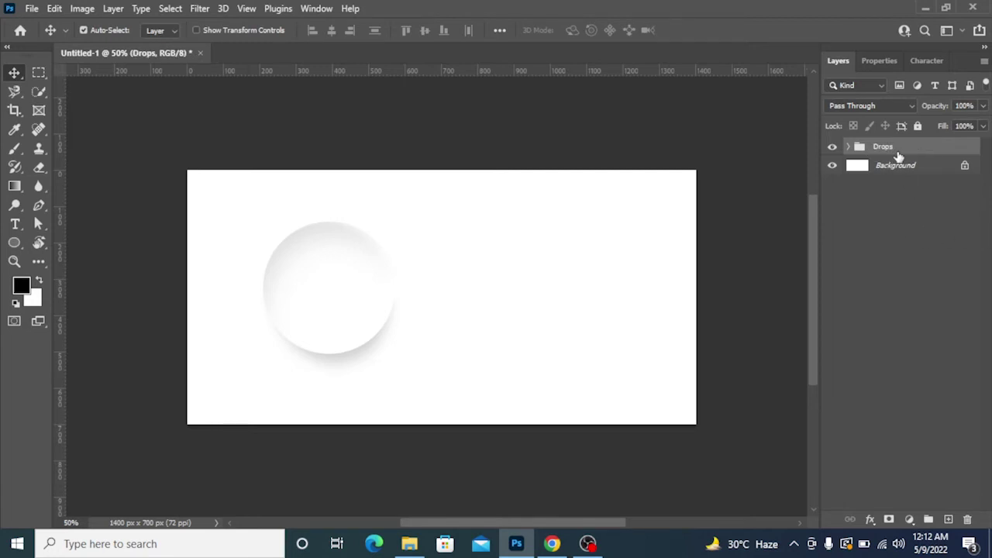
key("ctrl+j")
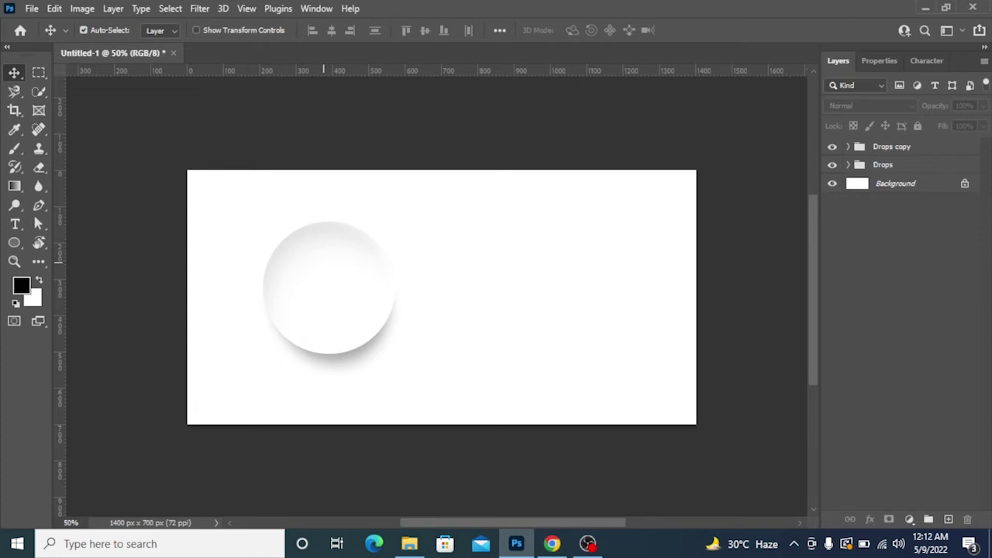
- Transform the Drops copy group rightward so two shadowed white circles sit side by side
left_click(914, 146)
key("ctrl+t")
left_click_drag(329, 280, 482, 285)
key("Return")
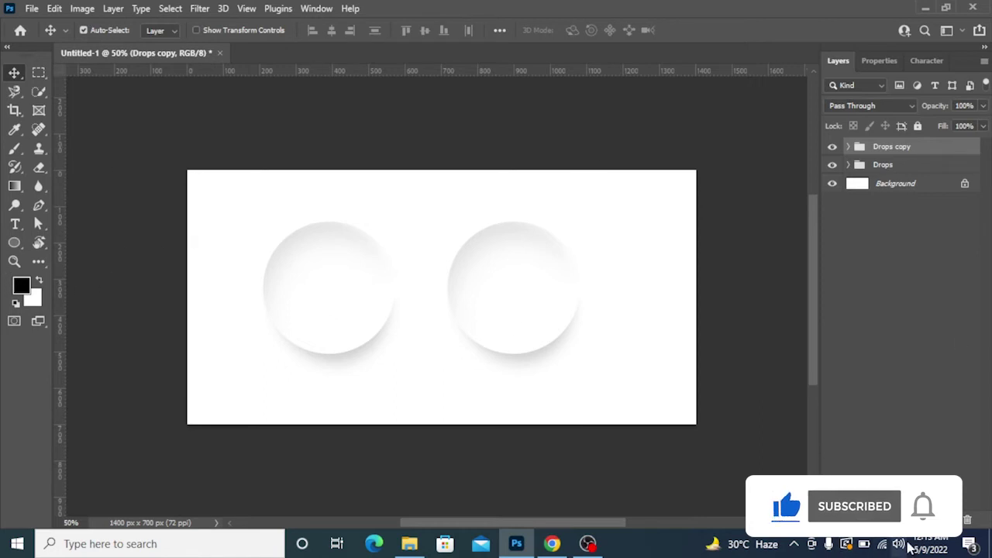
left_click(916, 519)
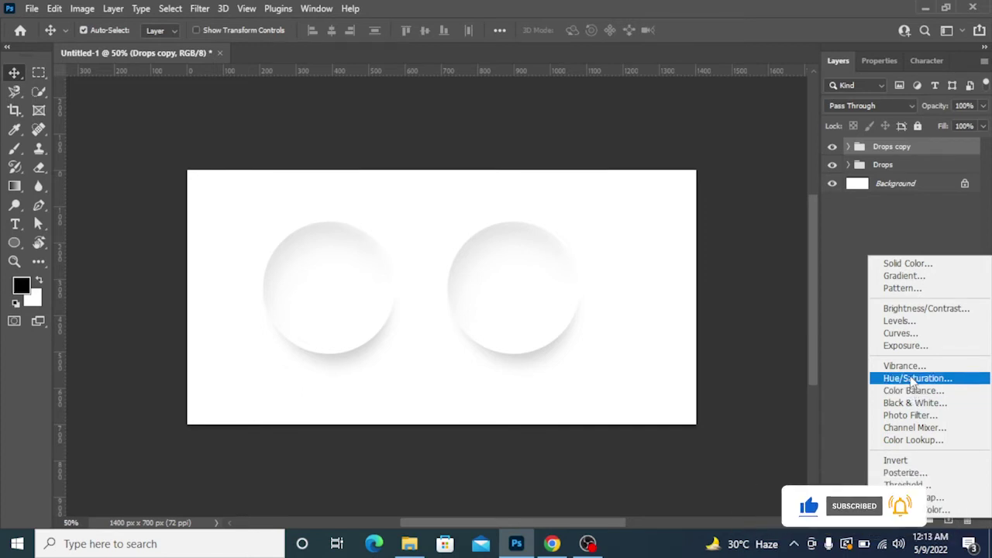
- Add a Solid Color fill layer, Color Fill 1, set to bright cyan #00eedd
left_click(907, 263)
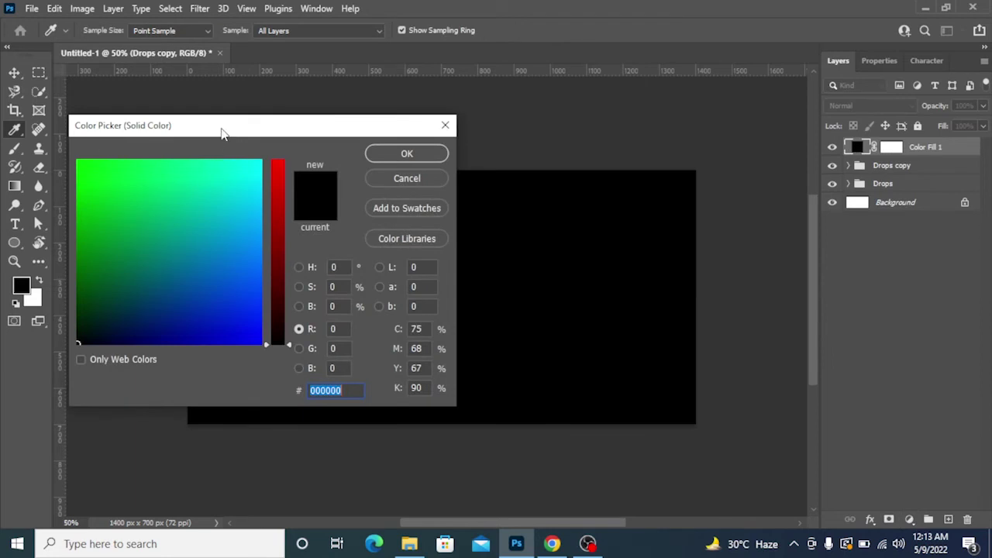
left_click_drag(221, 134, 403, 183)
left_click(396, 221)
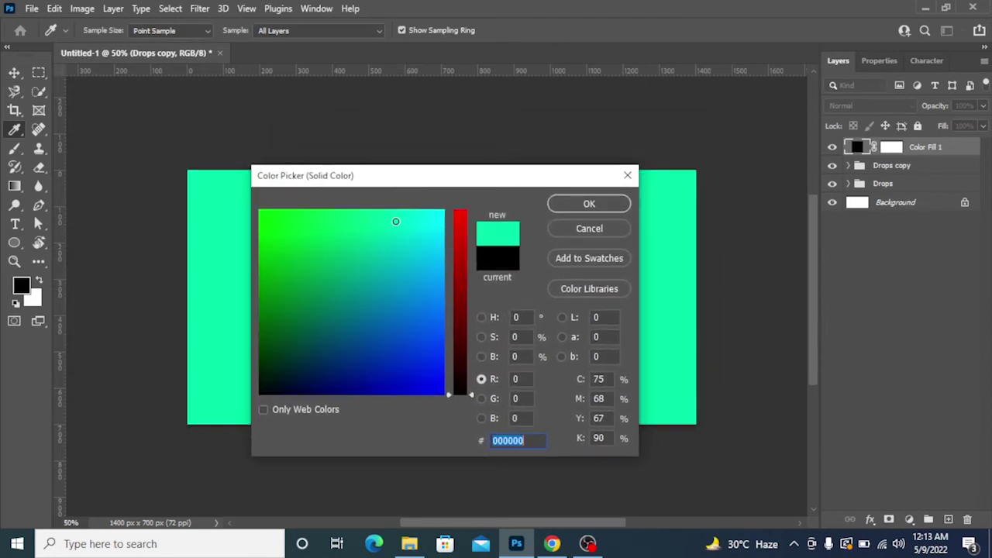
left_click_drag(395, 222, 420, 223)
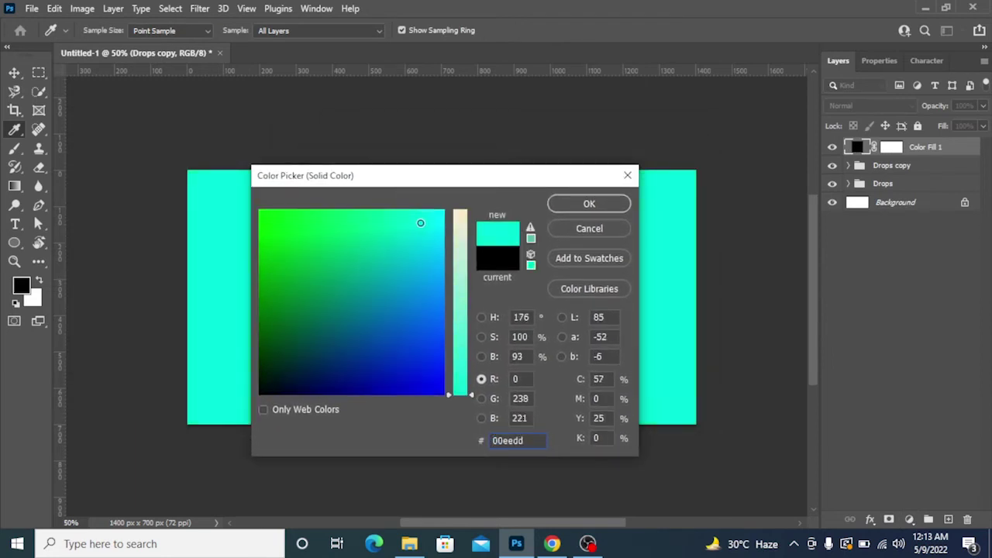
left_click(595, 205)
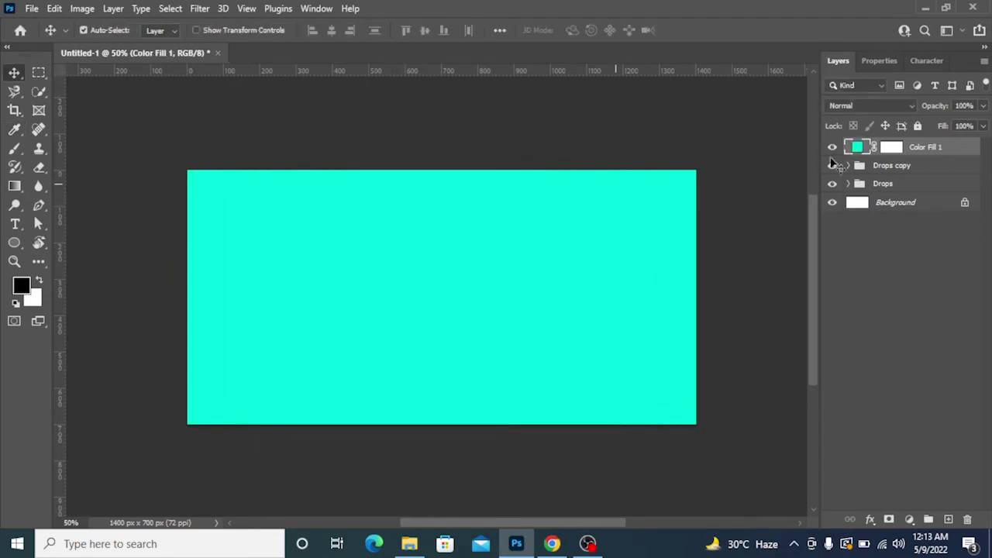
- Clip Color Fill 1 to the Drops copy group so only the right circle turns cyan
left_click_drag(893, 170, 892, 155)
left_click(892, 155, "alt")
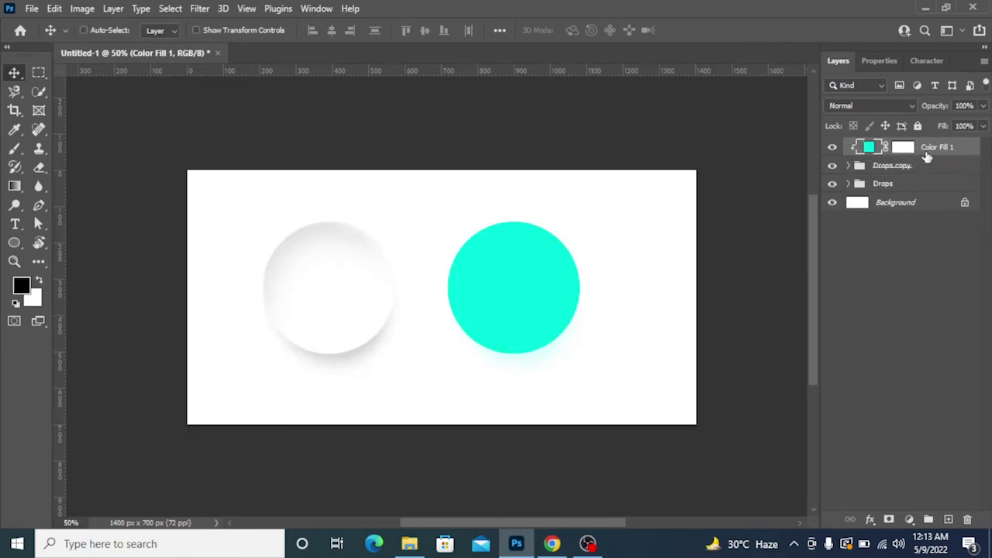
left_click(925, 156, "alt")
right_click(918, 154)
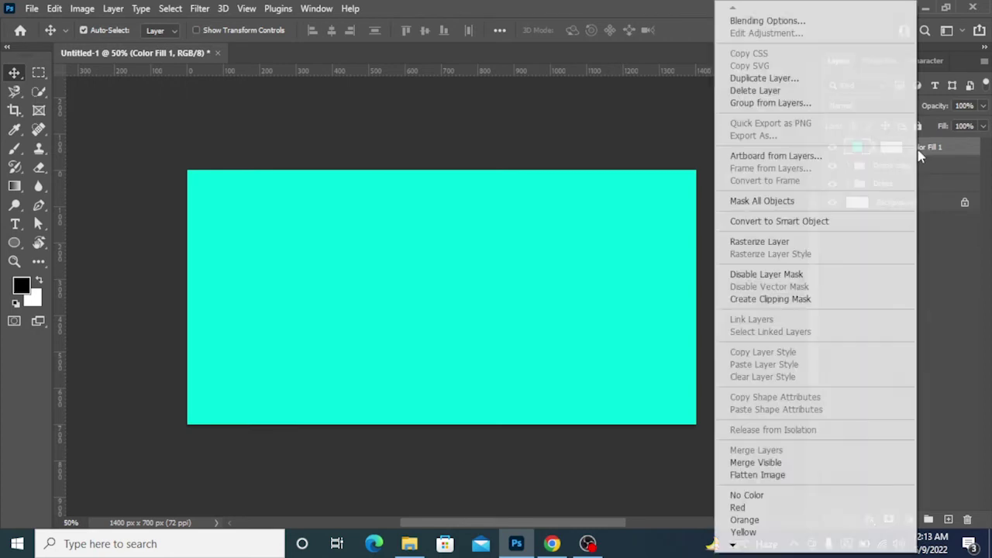
left_click(754, 299)
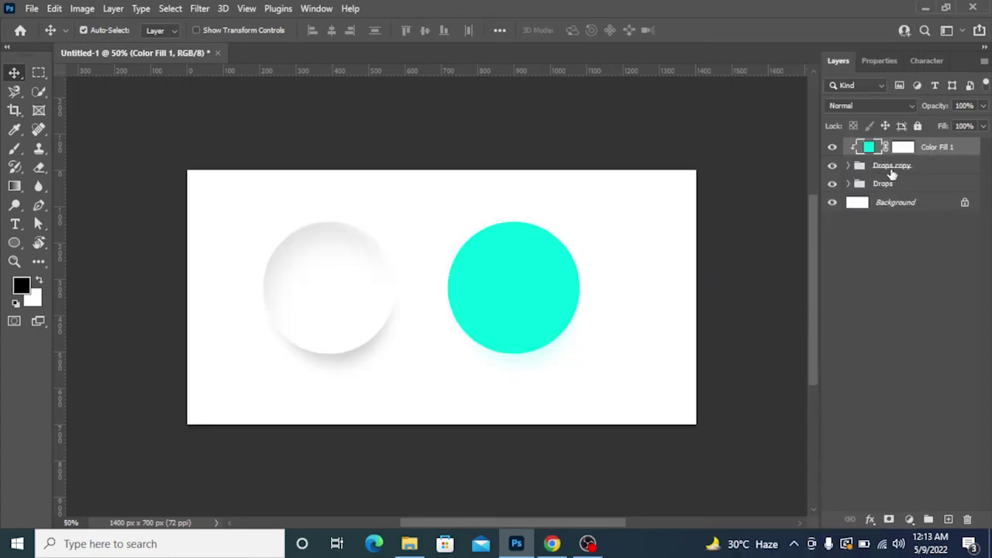
- Rename the Drops copy group to 'Drops Colour' and reselect Color Fill 1
double_click(894, 167)
key("Right")
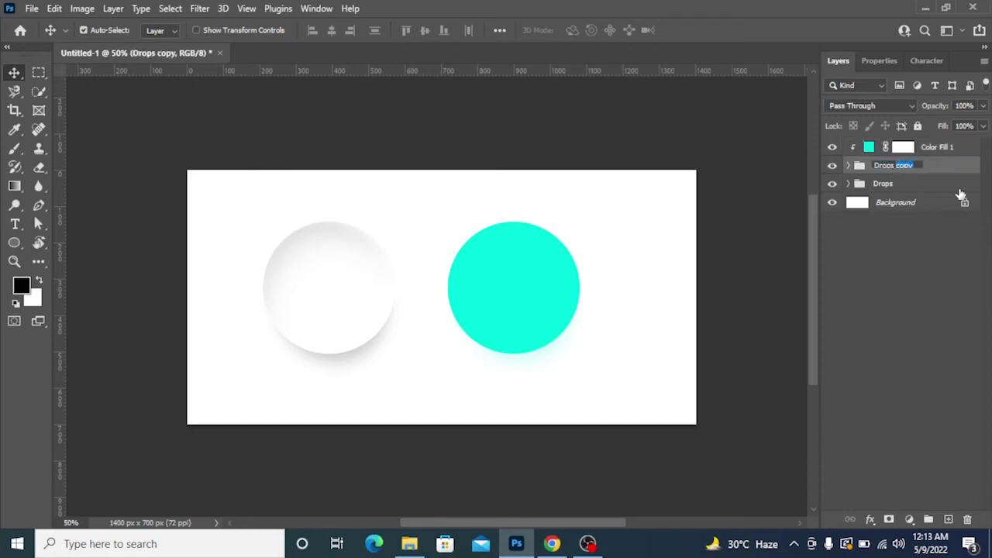
type("Colour")
key("Return")
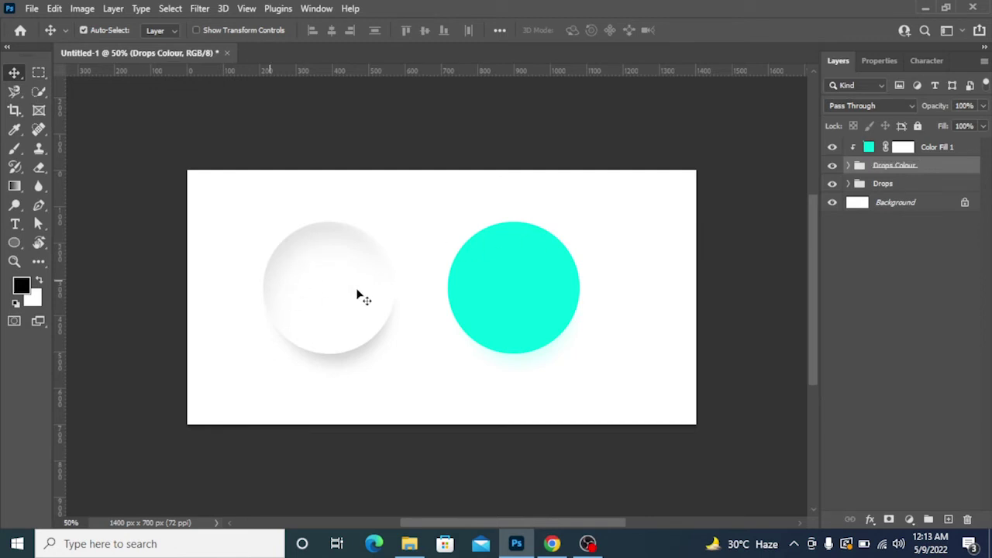
left_click(866, 148)
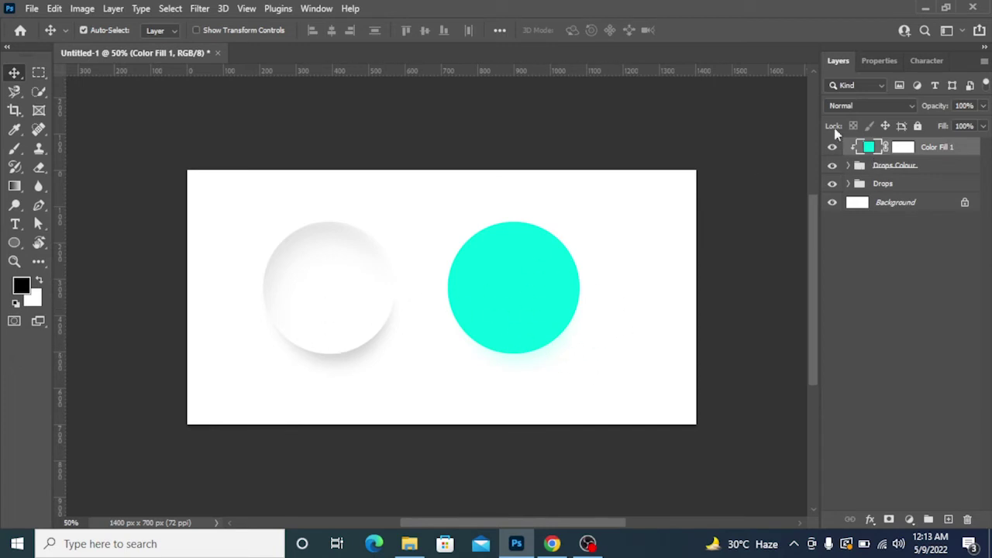
- Set Color Fill 1 to Color blend mode at 100% opacity, then expand Drops Colour
left_click(852, 106)
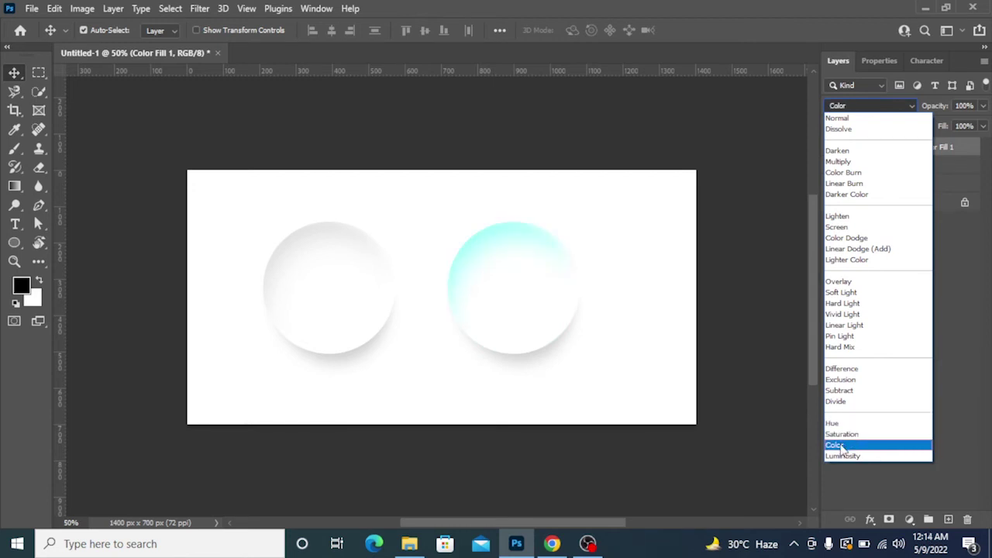
left_click(841, 446)
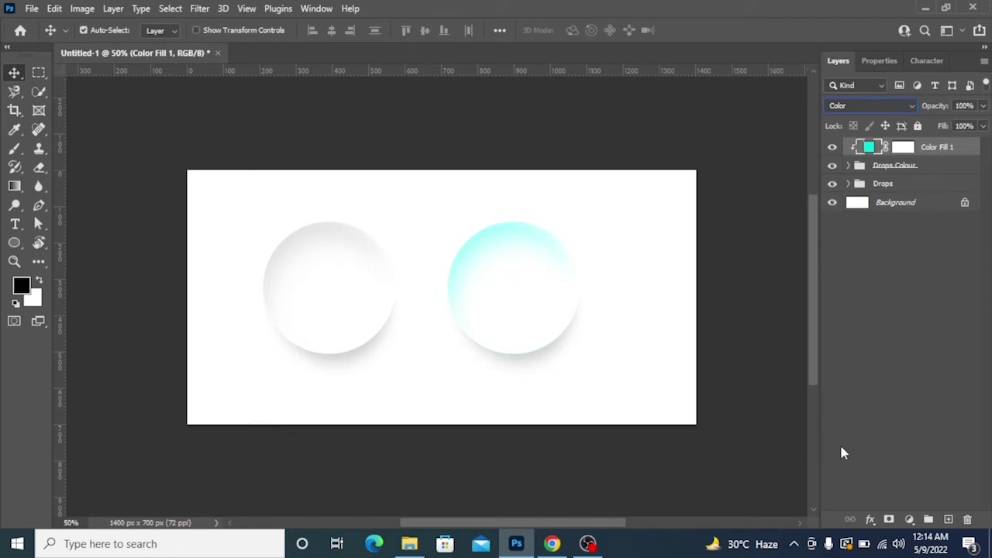
left_click(832, 147)
left_click_drag(980, 110, 957, 128)
left_click_drag(955, 128, 981, 124)
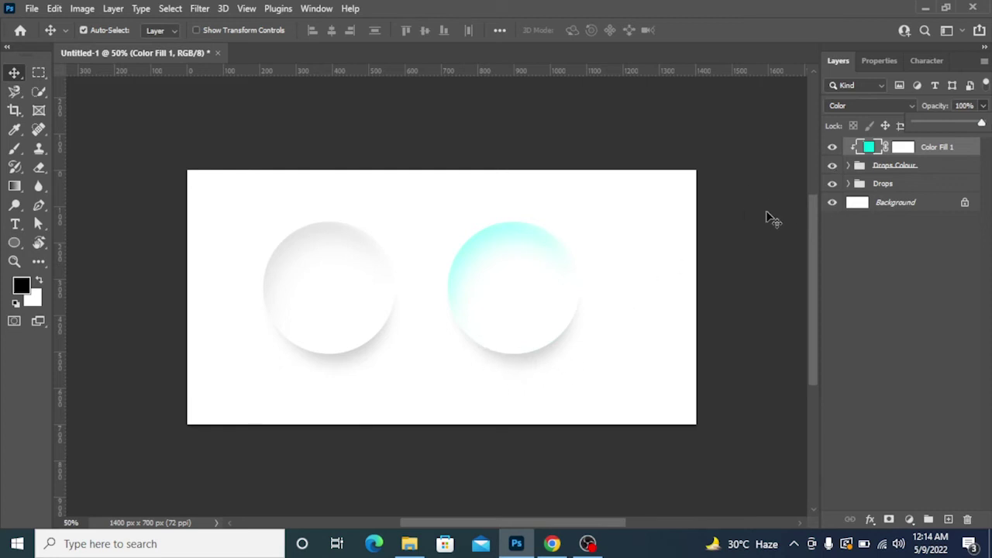
left_click(846, 167)
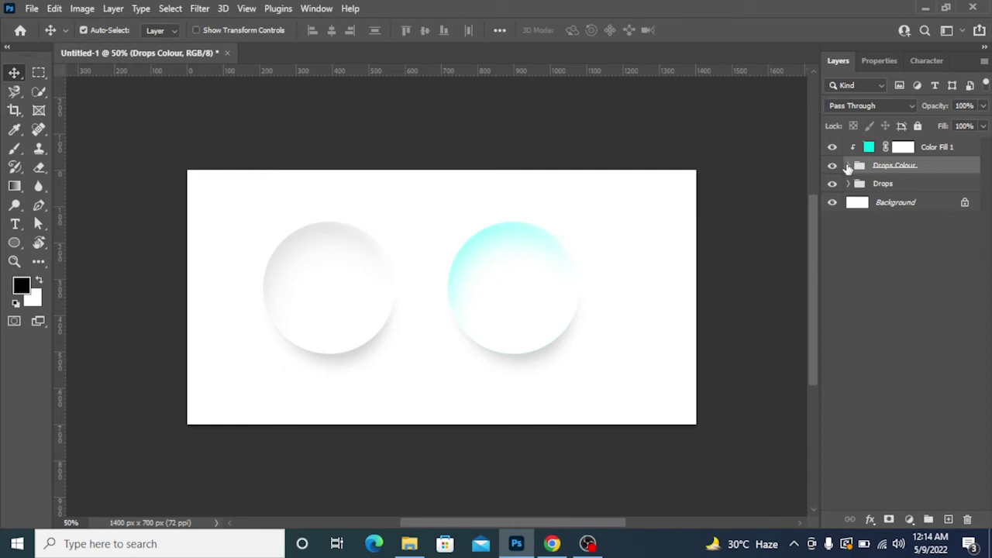
left_click(847, 166)
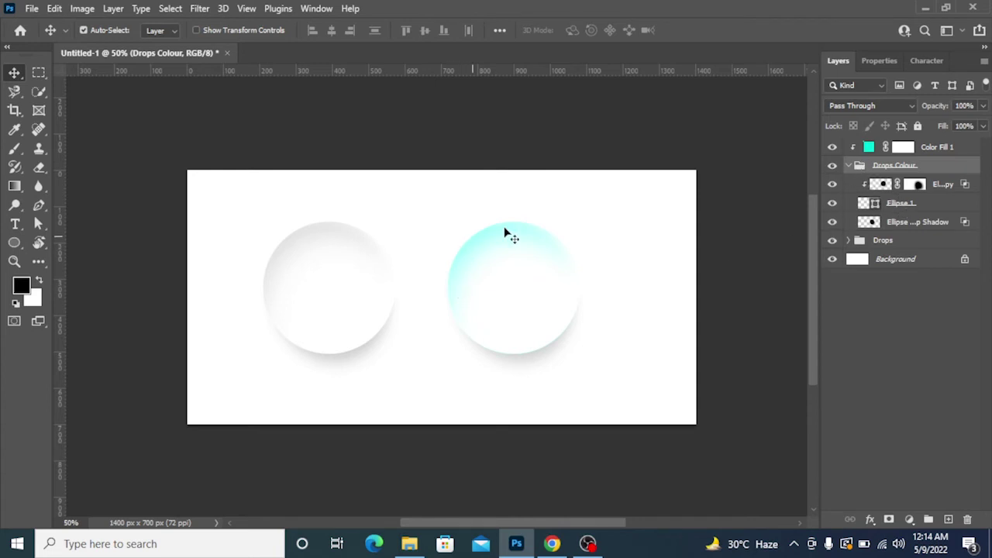
- Lower Color Fill 1's opacity to 47%
left_click(941, 146)
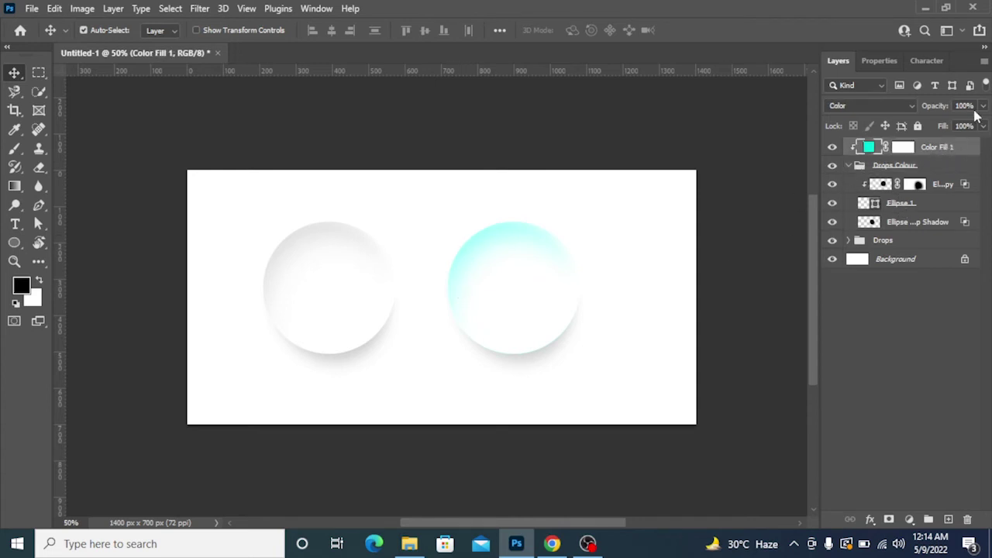
left_click_drag(983, 106, 952, 127)
left_click_drag(951, 125, 946, 124)
left_click(937, 149)
- Duplicate Color Fill 1 and move the copy into Drops Colour above Ellipse Shadow
key("ctrl+j")
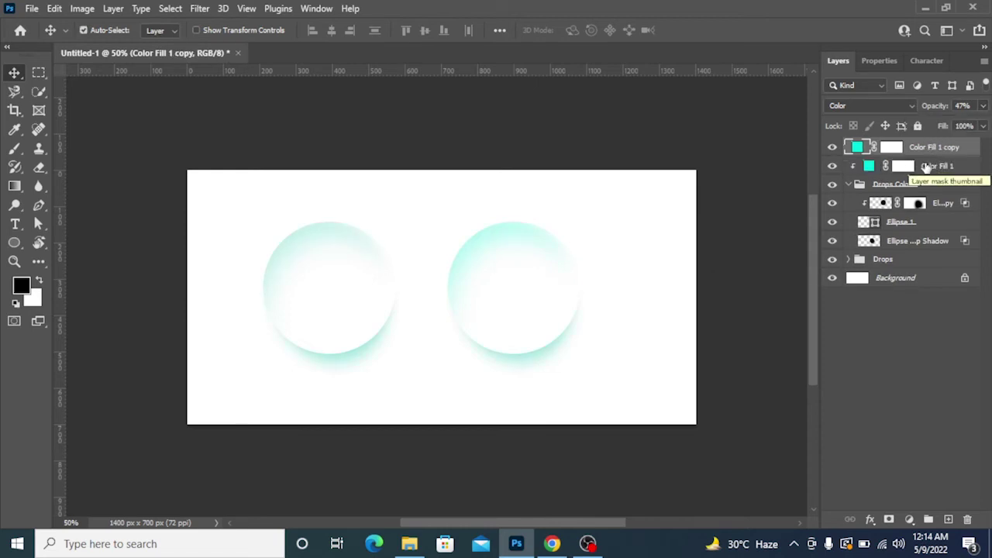
left_click_drag(918, 149, 916, 240)
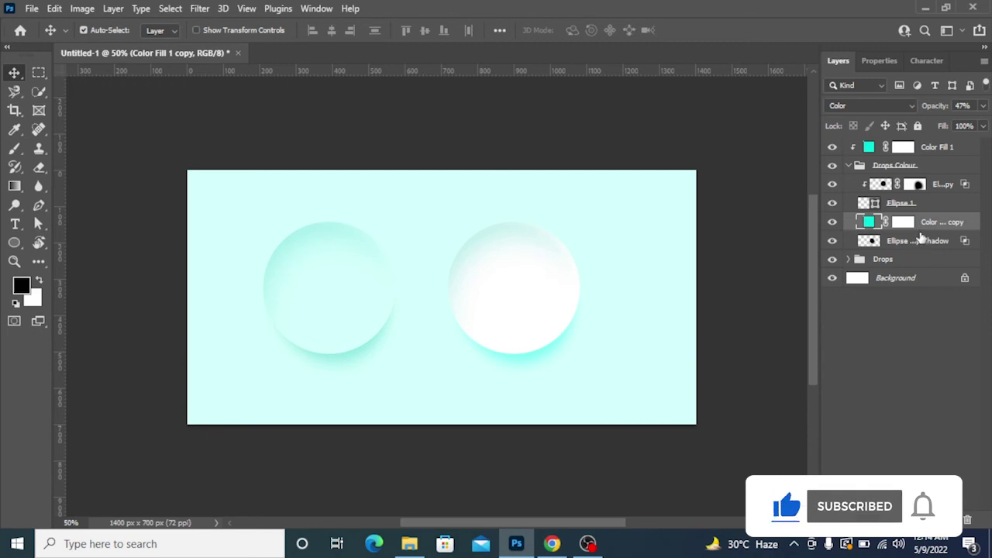
right_click(929, 226)
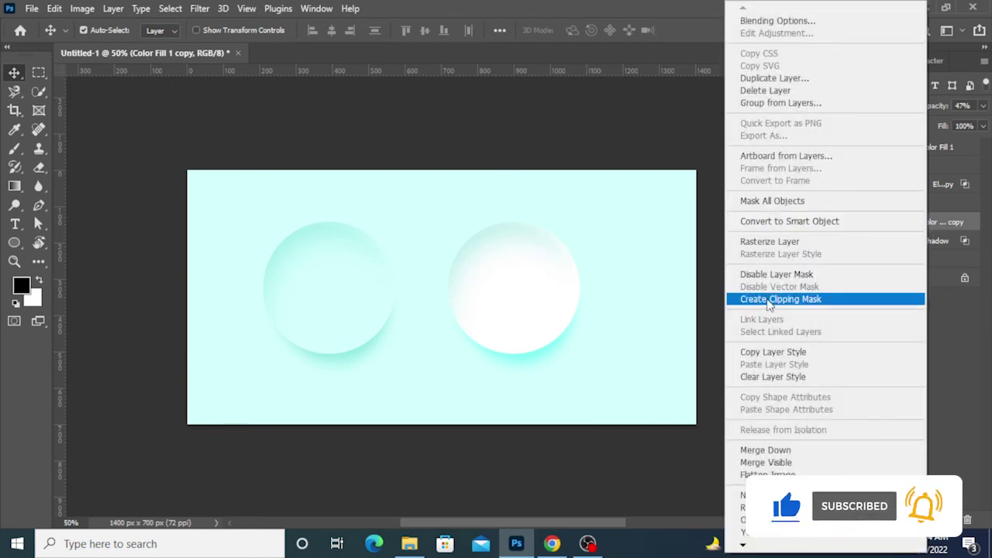
- Clip the fill copy to the shadow and set it to Linear Dodge (Add) at 70%
left_click(767, 300)
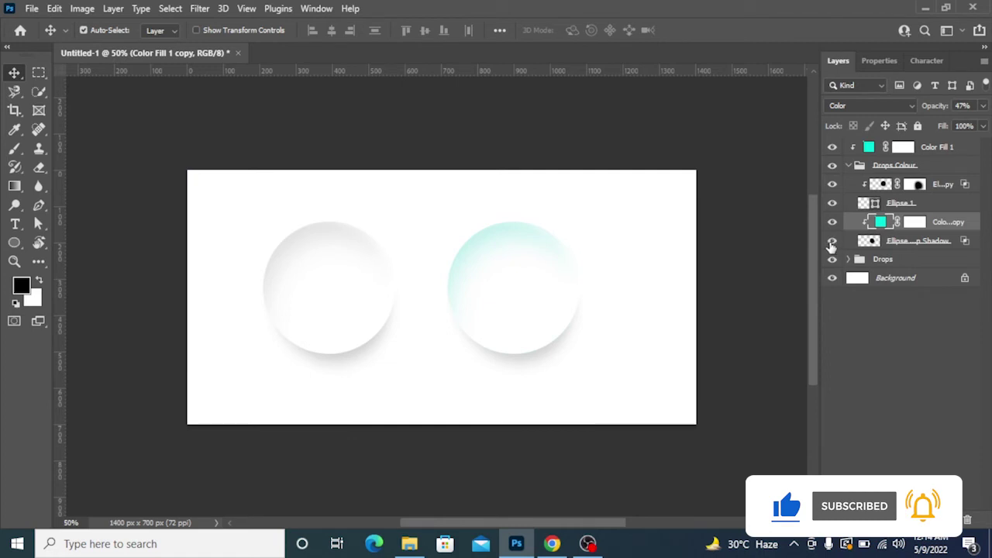
left_click(831, 241)
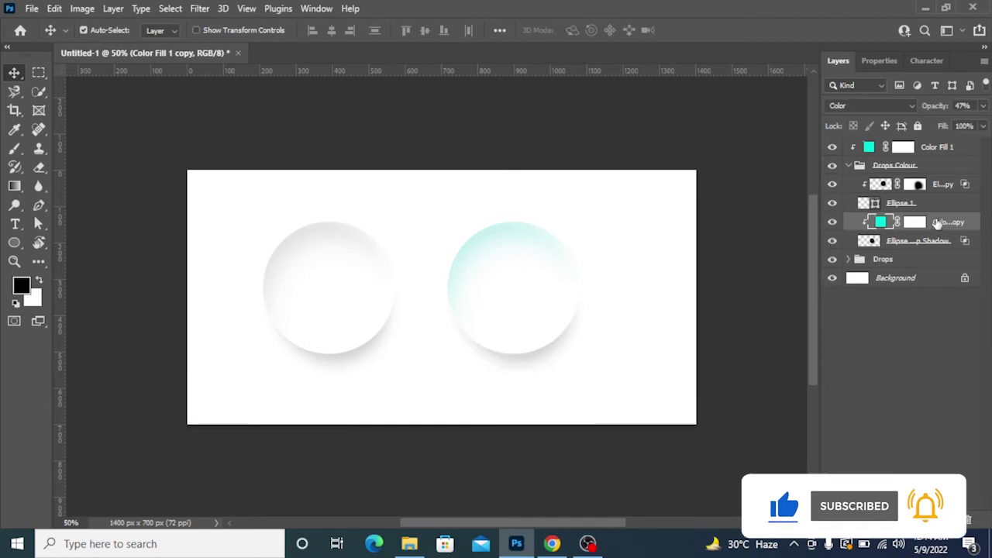
left_click(870, 105)
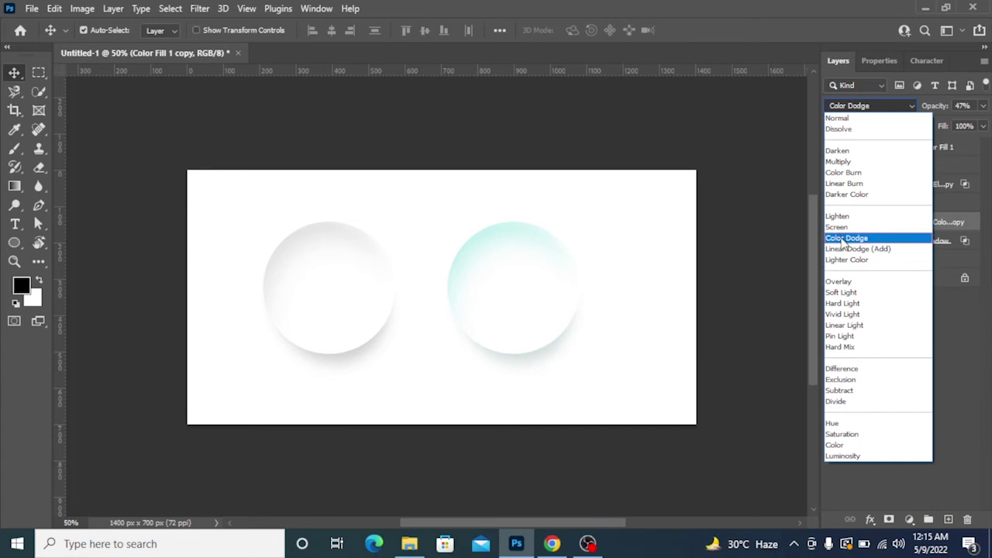
left_click(840, 250)
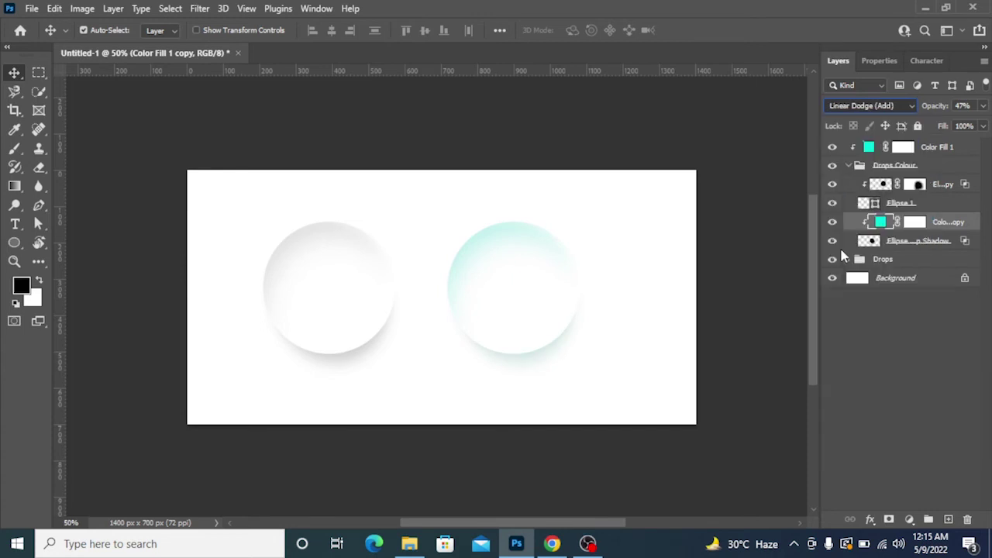
left_click(981, 106)
left_click_drag(951, 126, 962, 127)
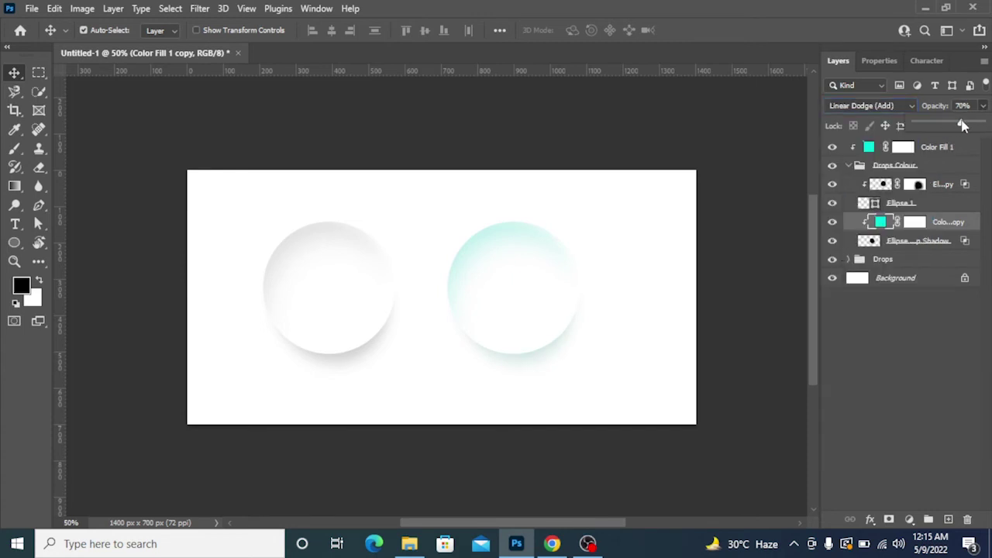
left_click(512, 144)
- Lower the original Color Fill 1's opacity to 29%
left_click(513, 237)
left_click(981, 106)
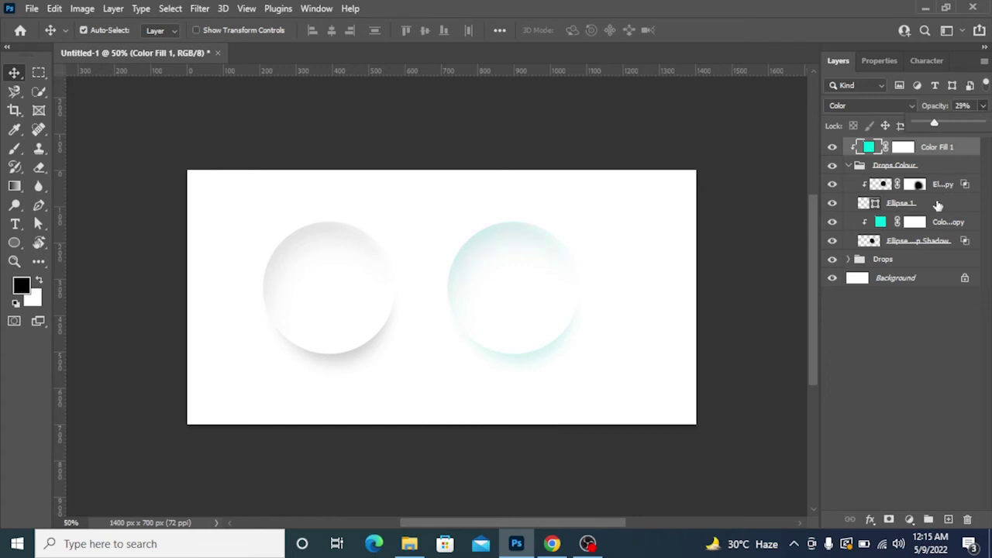
left_click(938, 151)
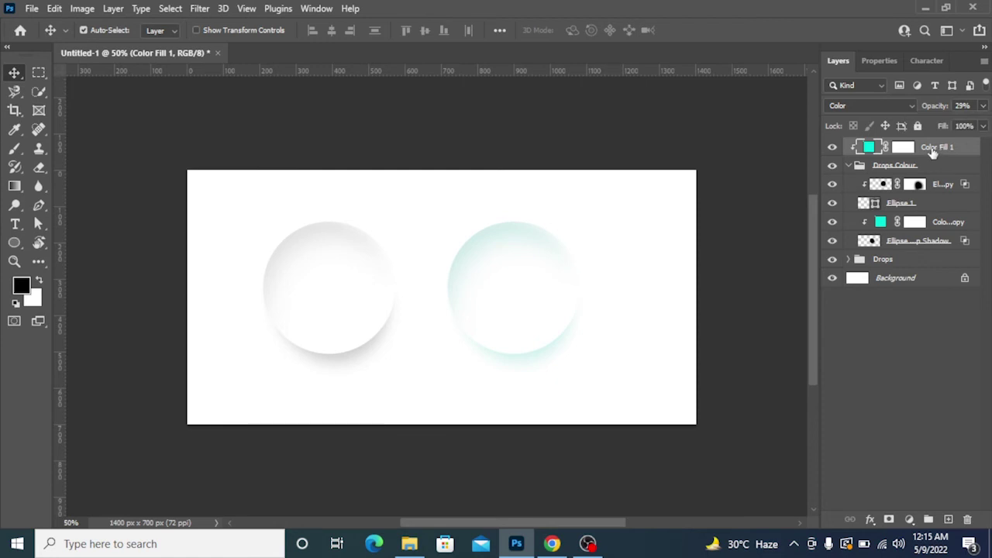
- Open Color Fill 1's colour picker, moved aside, and try a green colour
double_click(930, 148)
double_click(904, 149)
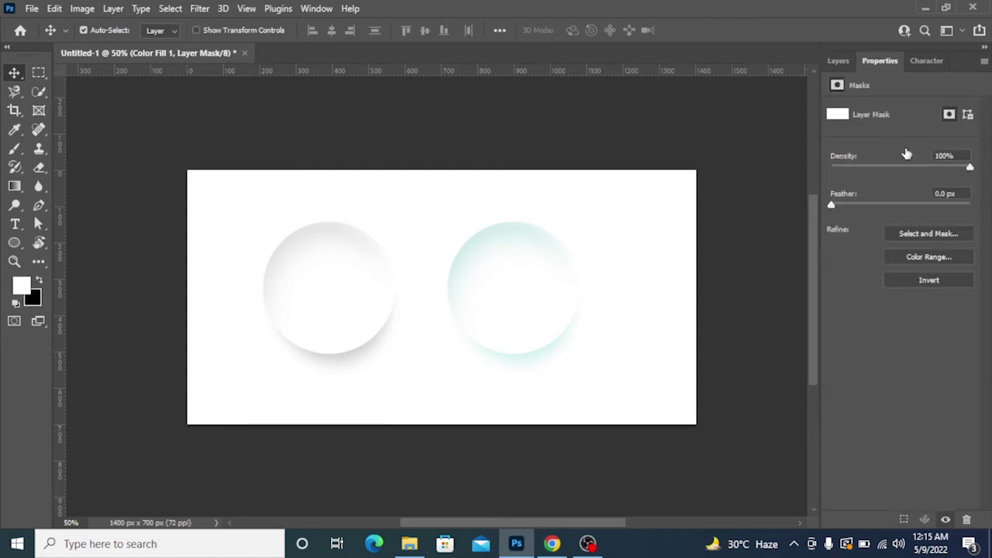
left_click(838, 61)
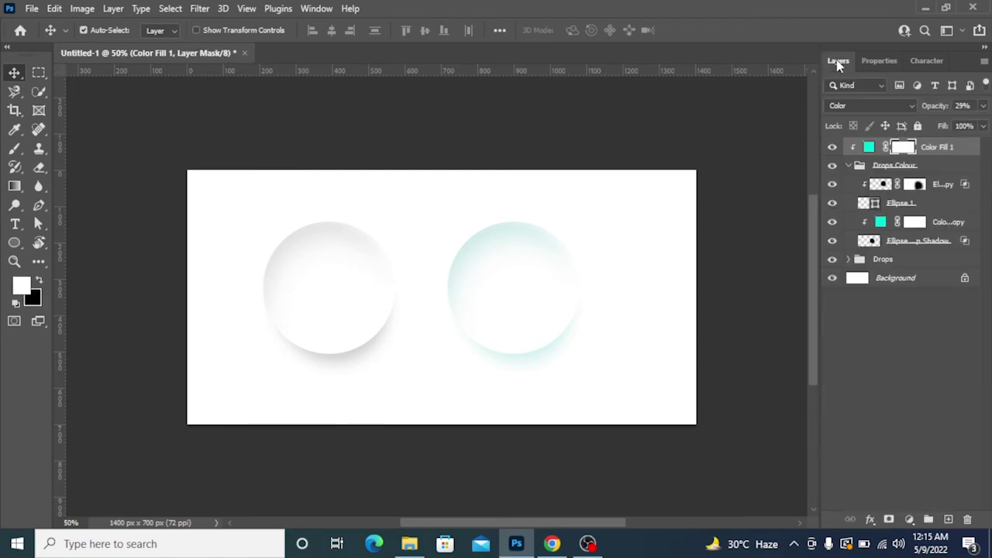
double_click(869, 147)
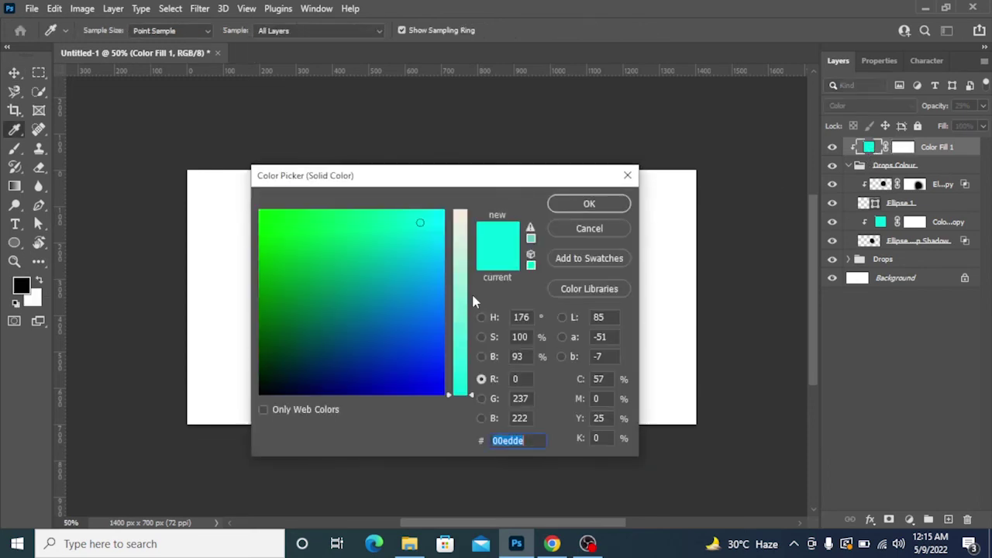
left_click_drag(465, 177, 780, 133)
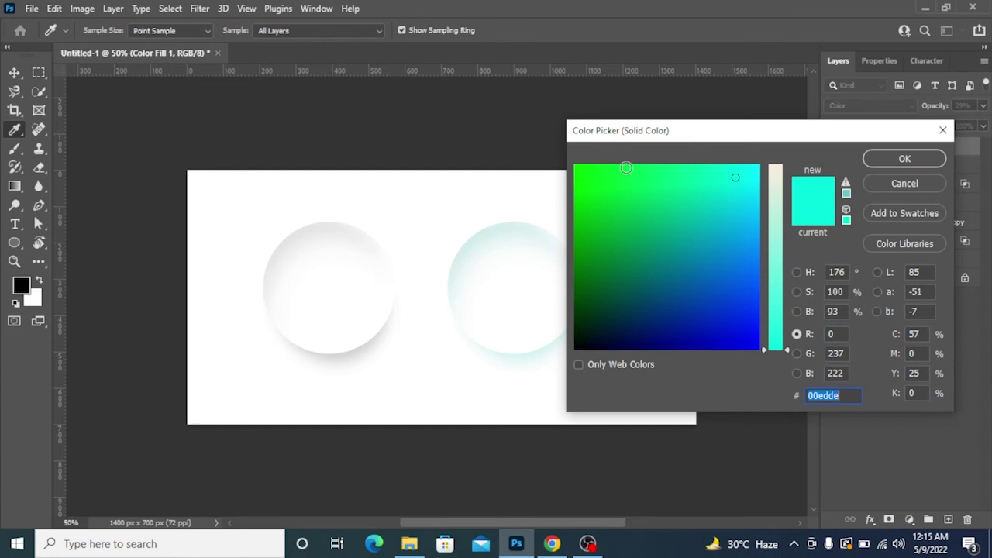
left_click(626, 167)
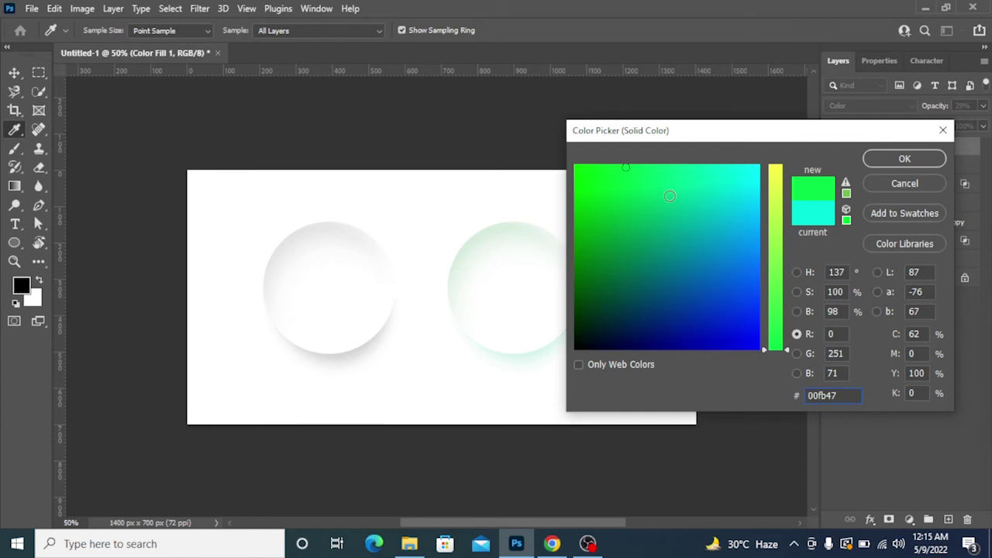
- Change Color Fill 1's colour to magenta #fa38f7
key("ctrl+a")
left_click(921, 353)
type("100")
key("Tab")
type("0")
key("Tab")
key("shift+Tab")
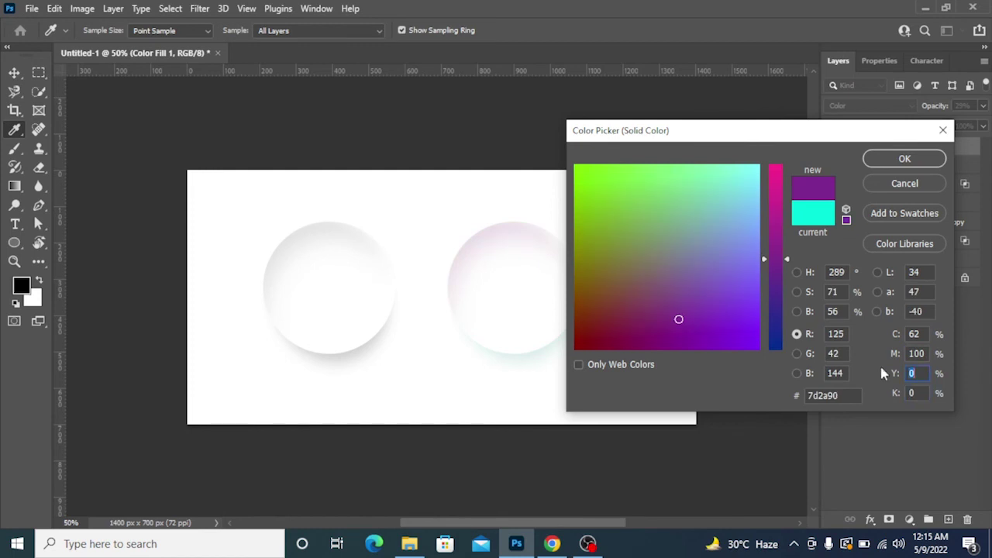
left_click(787, 169)
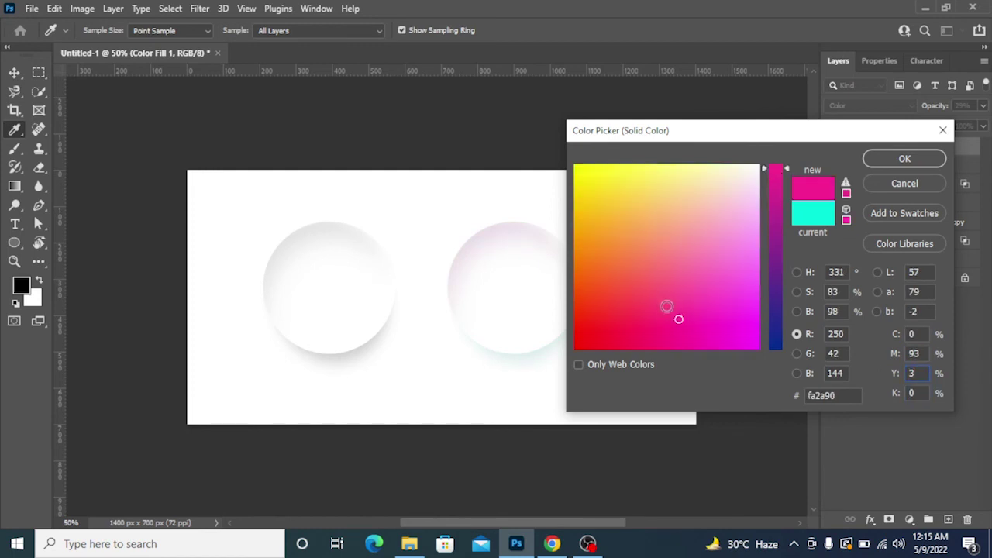
left_click(752, 308)
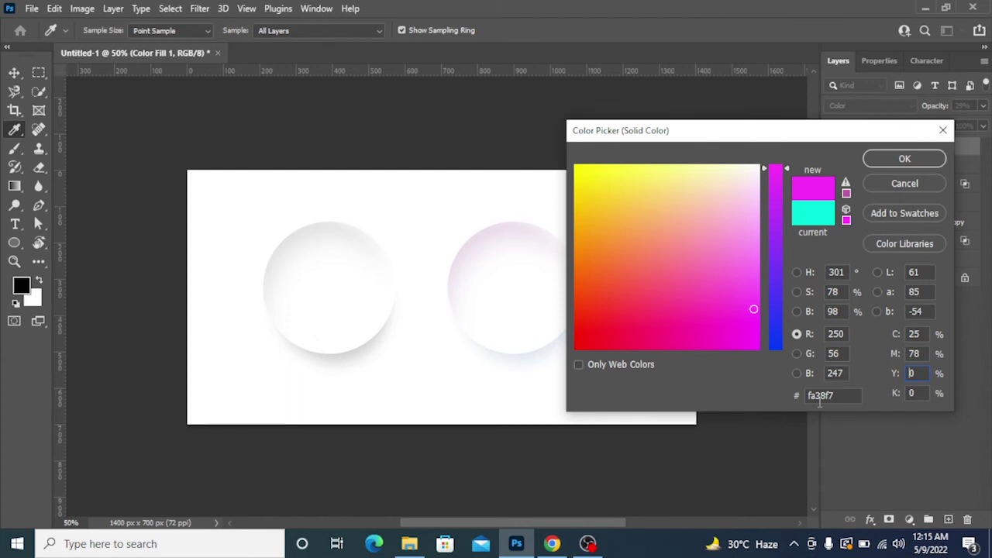
left_click(842, 395)
left_click(904, 159)
- Raise Color Fill 1's opacity to 67% and copy its hex value fa38f7
left_click(981, 106)
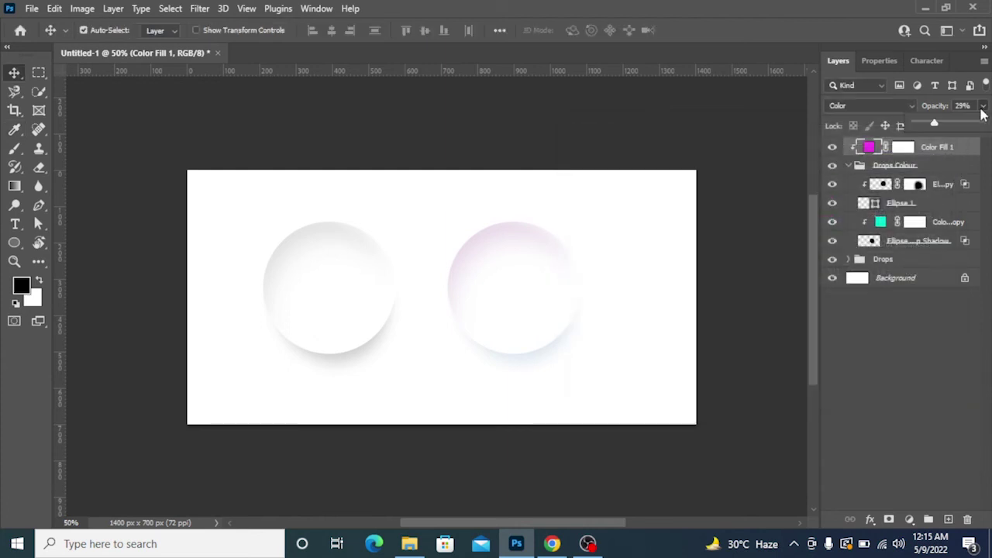
left_click_drag(957, 128, 960, 126)
double_click(868, 149)
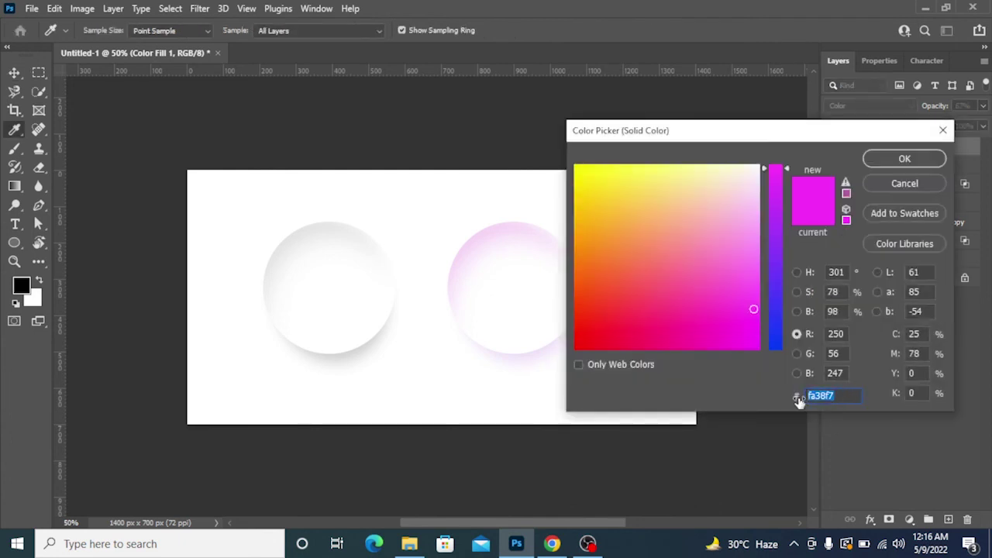
left_click(896, 184)
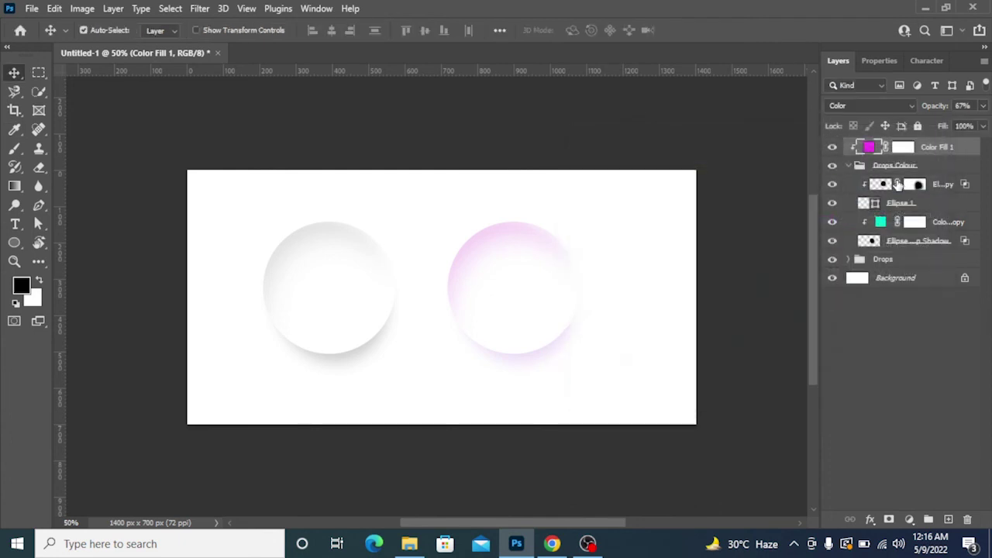
- Paste fa38f7 as the Color Fill 1 copy's colour so the shadow glows magenta
double_click(880, 223)
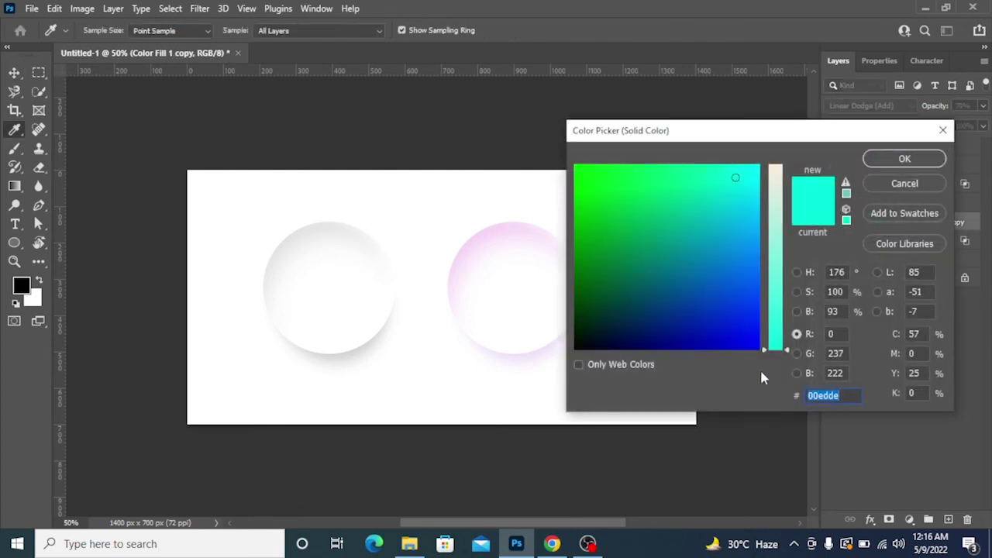
key("ctrl+v")
left_click(908, 164)
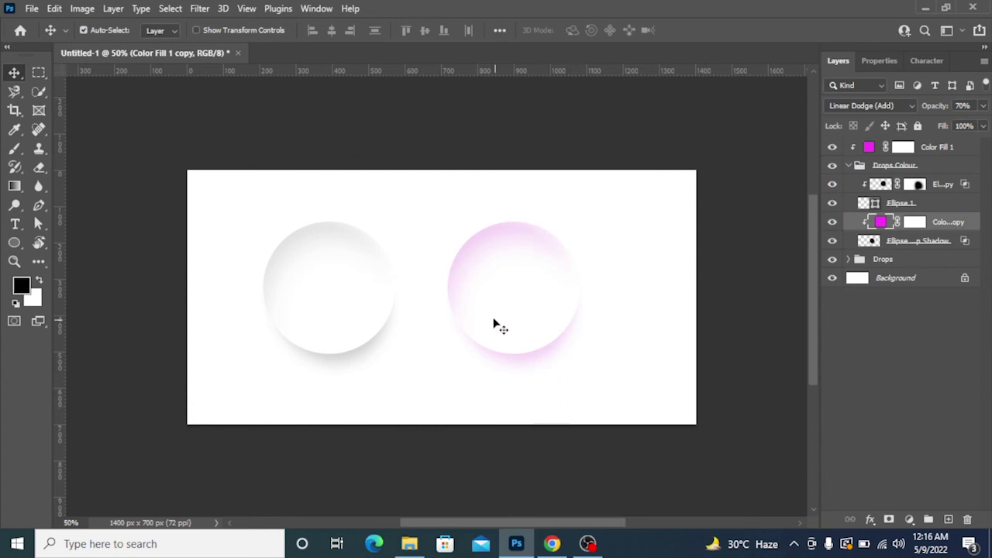